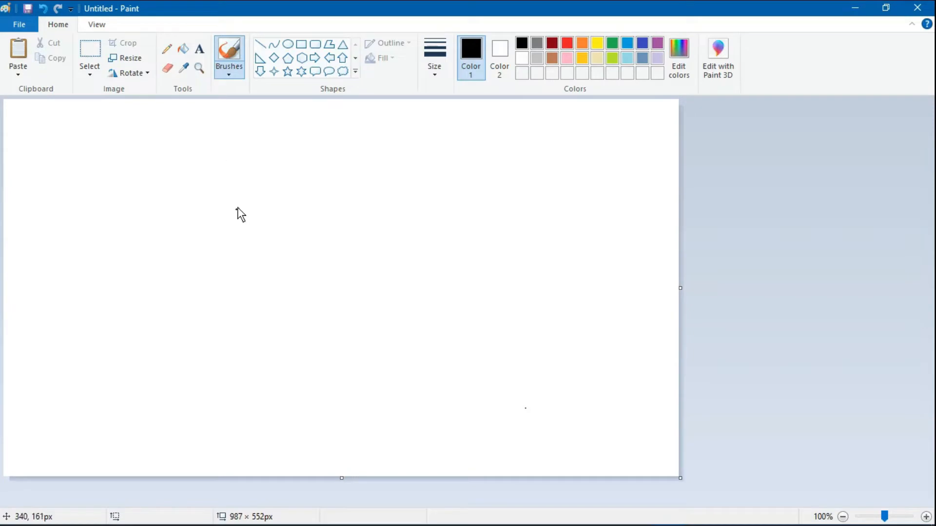
- Set the foreground color to the bright red basic color and brush a wide band across the top of the canvas
click(679, 51)
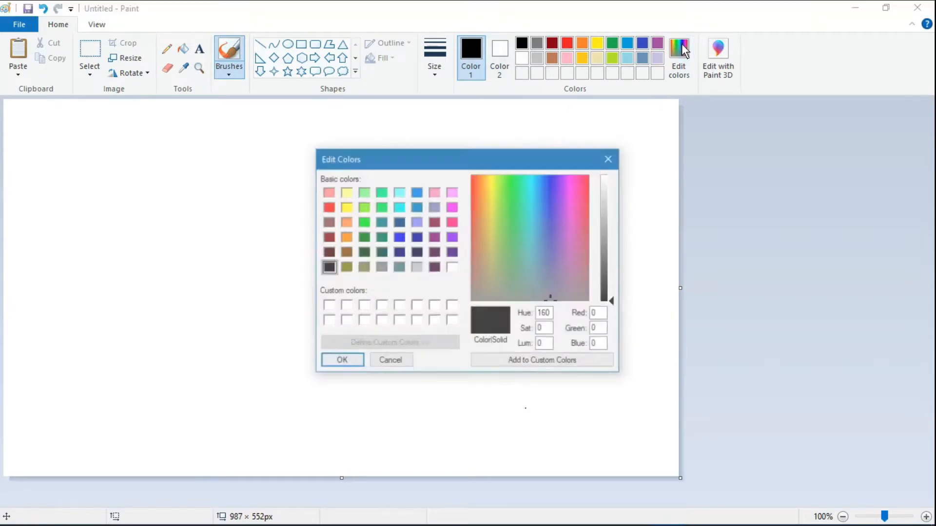
click(331, 209)
click(347, 360)
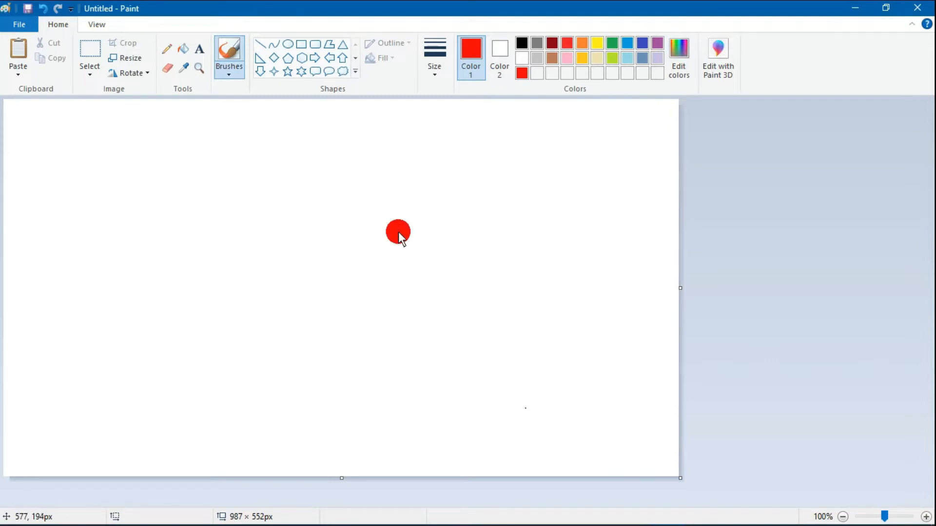
mouse_move(30, 104)
mouse_down()
mouse_move(112, 112)
mouse_move(162, 99)
mouse_move(4, 123)
mouse_move(191, 102)
mouse_move(21, 108)
mouse_move(27, 133)
mouse_move(178, 133)
mouse_move(103, 141)
mouse_move(151, 125)
mouse_move(724, 78)
mouse_move(488, 111)
mouse_move(605, 124)
mouse_move(734, 86)
mouse_move(489, 126)
mouse_move(287, 141)
mouse_move(5, 124)
mouse_move(11, 141)
mouse_move(79, 138)
mouse_up()
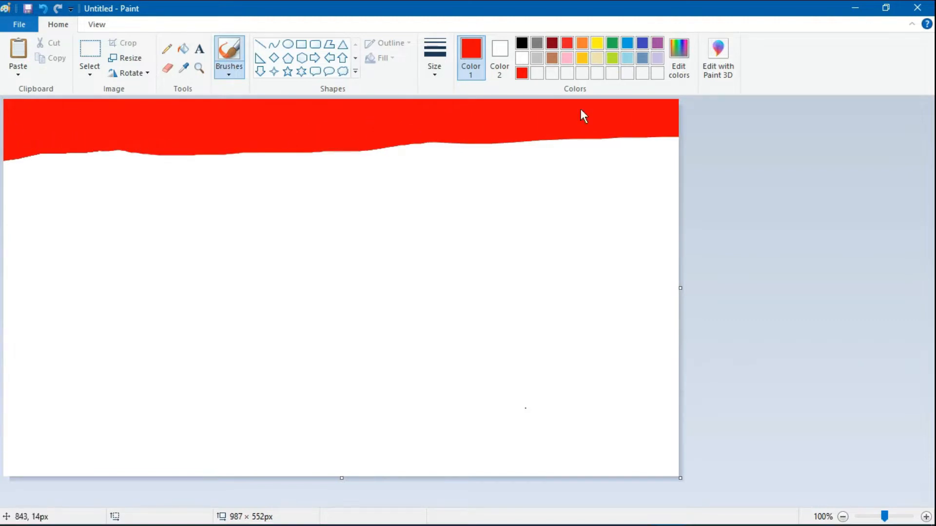
mouse_move(580, 110)
mouse_down()
mouse_move(531, 138)
mouse_move(687, 121)
mouse_move(640, 138)
mouse_move(391, 130)
mouse_move(394, 156)
mouse_move(249, 183)
mouse_move(2, 149)
mouse_move(2, 142)
mouse_move(26, 153)
mouse_move(116, 154)
mouse_move(103, 153)
mouse_move(282, 138)
mouse_move(242, 155)
mouse_move(94, 154)
mouse_move(224, 155)
mouse_move(335, 138)
mouse_move(293, 151)
mouse_move(679, 116)
mouse_move(299, 154)
mouse_move(616, 135)
mouse_up()
drag(485, 150, 696, 145)
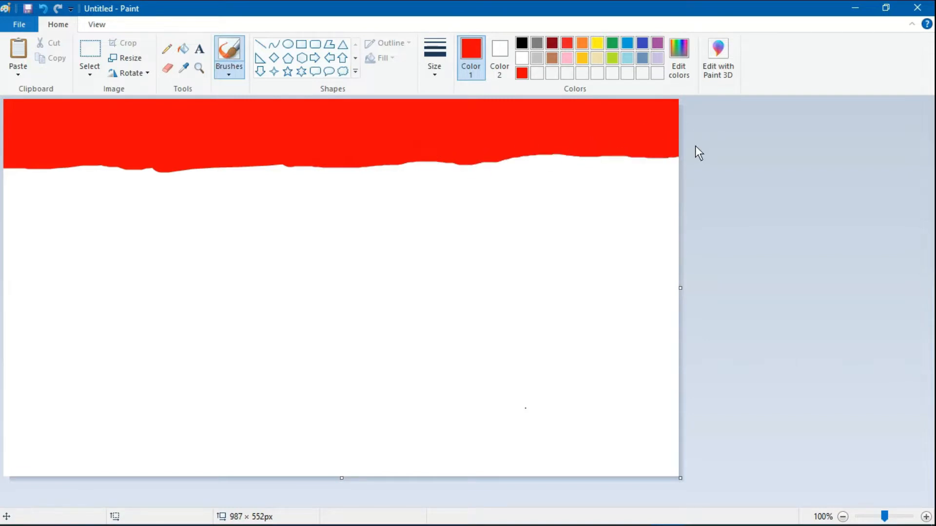
mouse_move(34, 158)
mouse_down()
mouse_move(297, 159)
mouse_move(4, 184)
mouse_move(12, 191)
mouse_up()
- Mix an orange-red (red 248, green 44, blue 7) and brush a full-width band directly beneath the red one
click(678, 53)
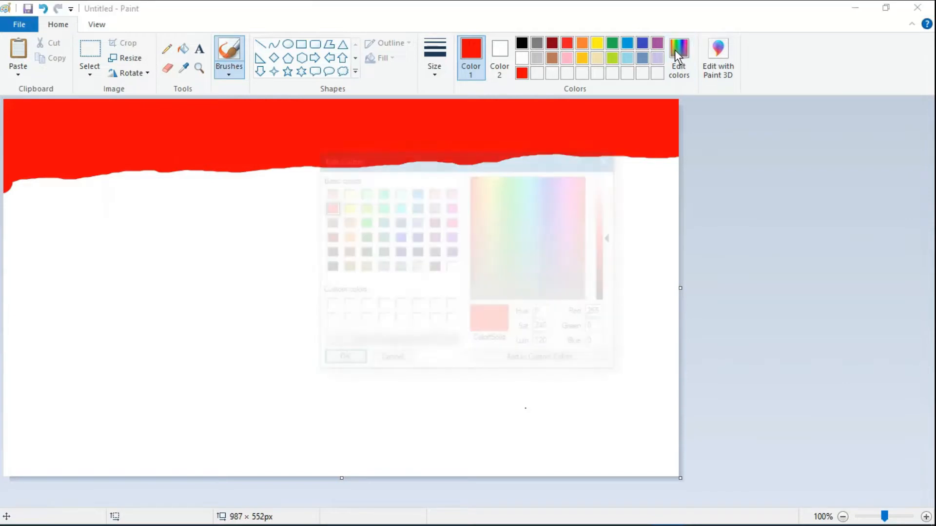
drag(474, 182, 475, 182)
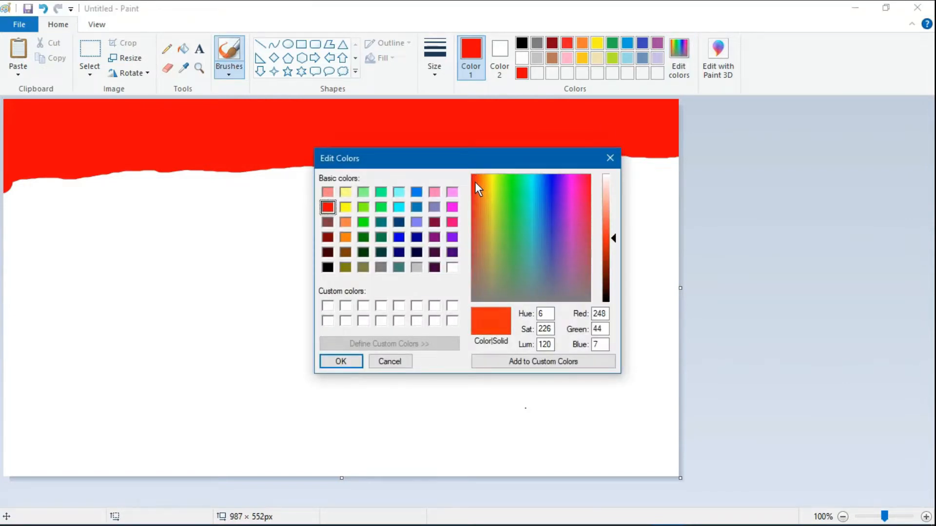
click(359, 363)
mouse_move(9, 205)
mouse_down()
mouse_move(80, 205)
mouse_move(34, 184)
mouse_move(90, 197)
mouse_move(209, 180)
mouse_up()
mouse_move(188, 211)
mouse_down()
mouse_move(111, 222)
mouse_move(164, 201)
mouse_move(75, 182)
mouse_move(339, 202)
mouse_up()
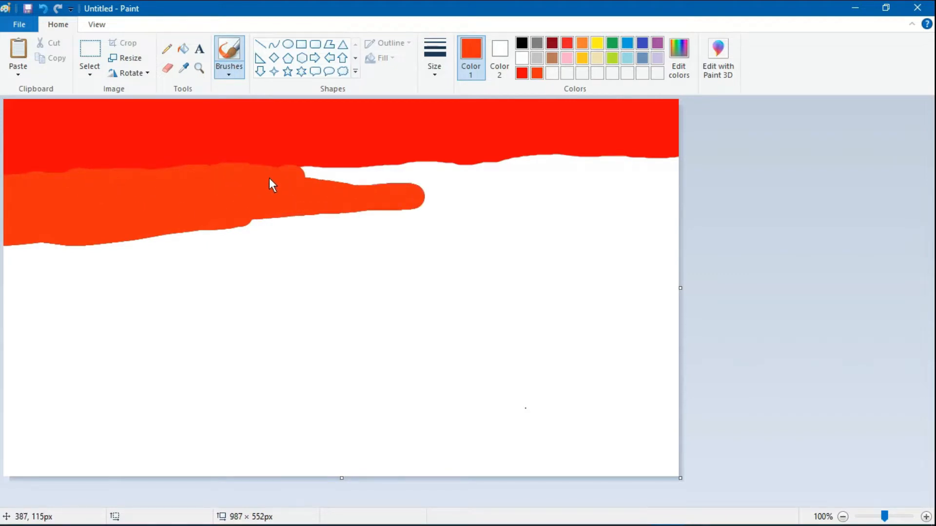
mouse_move(272, 185)
mouse_down()
mouse_move(421, 190)
mouse_move(350, 193)
mouse_move(292, 194)
mouse_move(328, 175)
mouse_move(305, 179)
mouse_move(339, 174)
mouse_move(451, 178)
mouse_move(669, 173)
mouse_up()
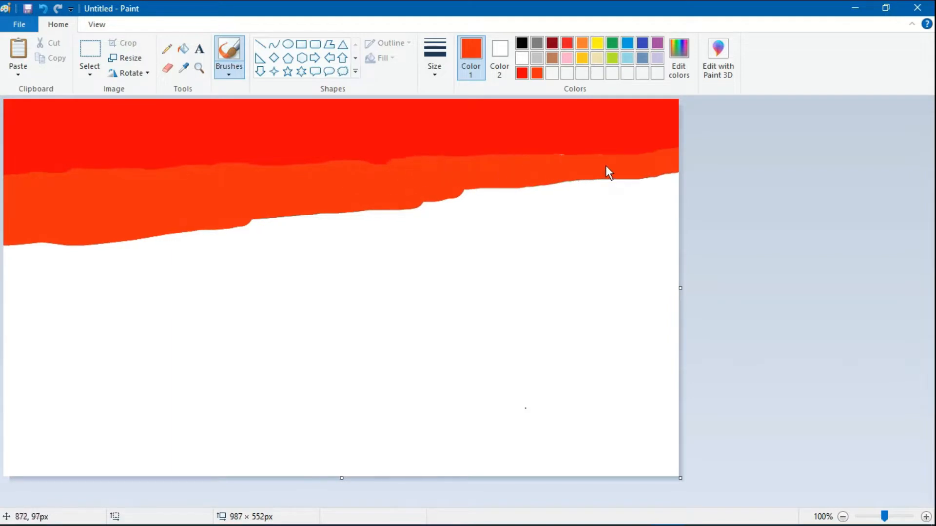
mouse_move(606, 166)
mouse_down()
mouse_move(587, 176)
mouse_move(505, 163)
mouse_move(659, 164)
mouse_move(554, 217)
mouse_move(228, 232)
mouse_move(217, 219)
mouse_move(679, 187)
mouse_move(369, 220)
mouse_move(263, 204)
mouse_up()
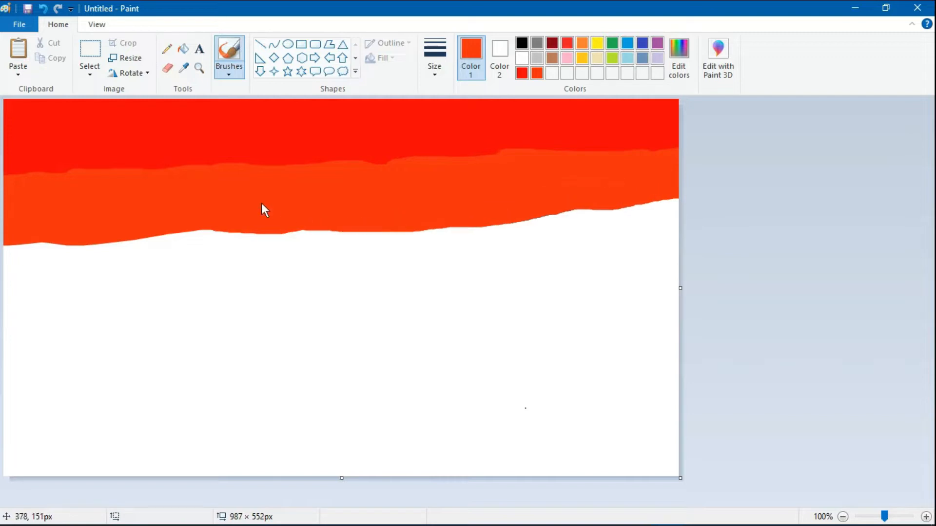
- Reselect the bright red and brush along the red band's lower edge to push it slightly into the orange-red
click(522, 73)
drag(309, 155, 681, 161)
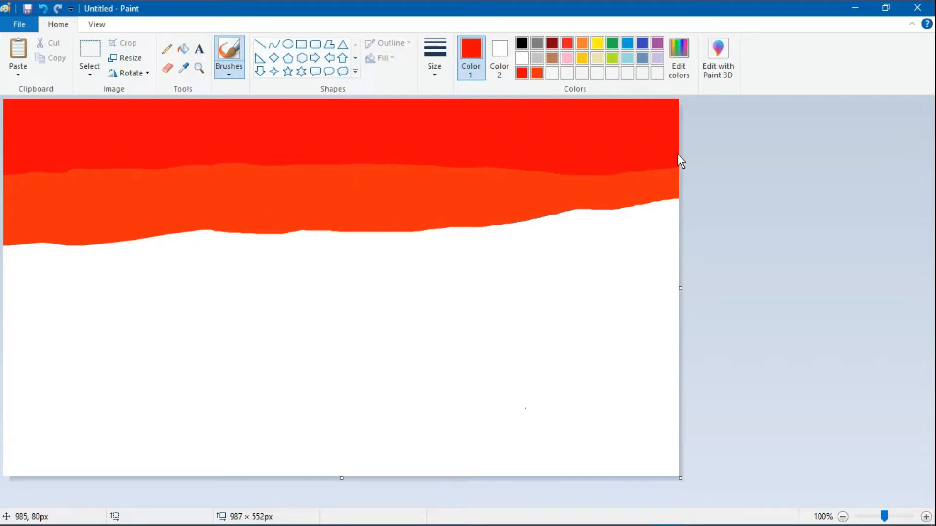
mouse_move(38, 169)
mouse_down()
mouse_move(204, 162)
mouse_move(365, 171)
mouse_move(489, 160)
mouse_up()
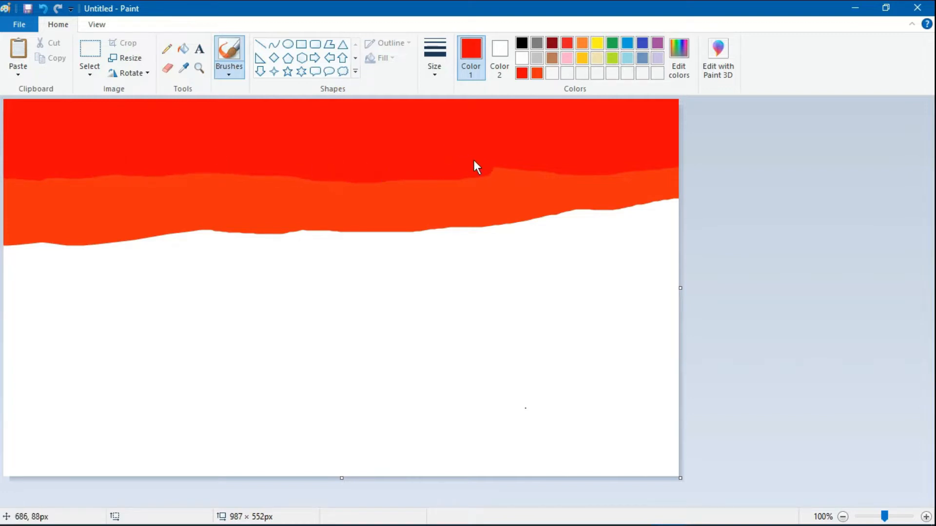
- Reselect the orange-red and extend the second band's lower edge downward across the whole canvas width
click(537, 76)
drag(414, 217, 683, 200)
drag(177, 234, 495, 219)
drag(328, 224, 510, 220)
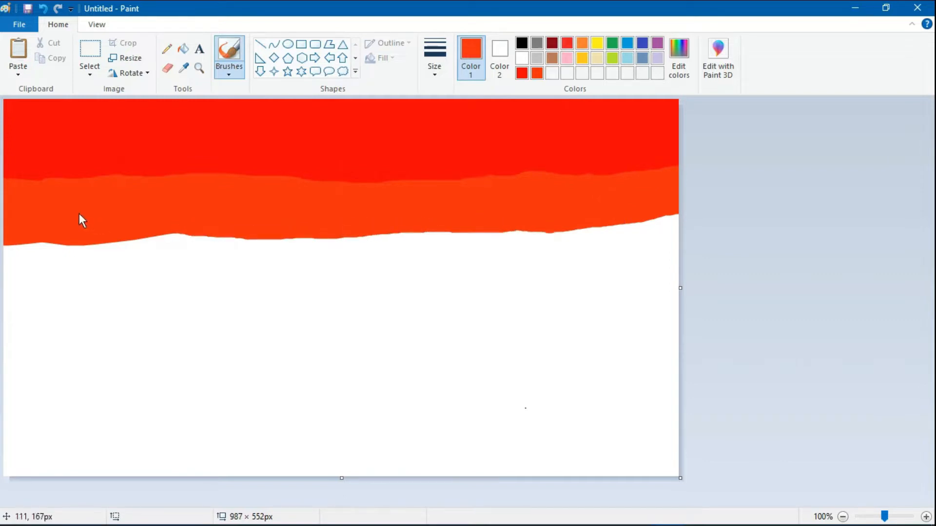
drag(123, 229, 214, 229)
drag(300, 231, 679, 217)
drag(390, 235, 549, 226)
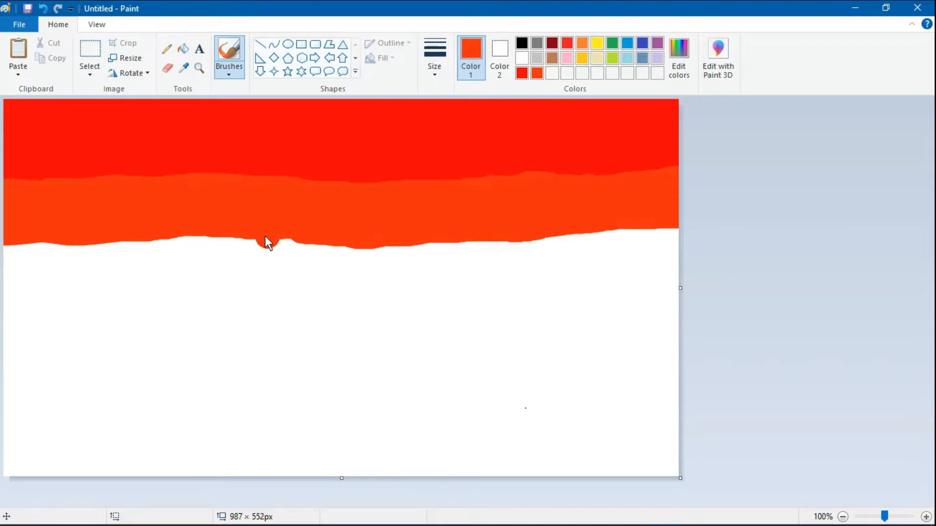
drag(267, 242, 77, 246)
- Mix a slightly redder orange (red 248, green 37, blue 7), blend the boundary below the red band, and widen the orange-red area downward
click(679, 77)
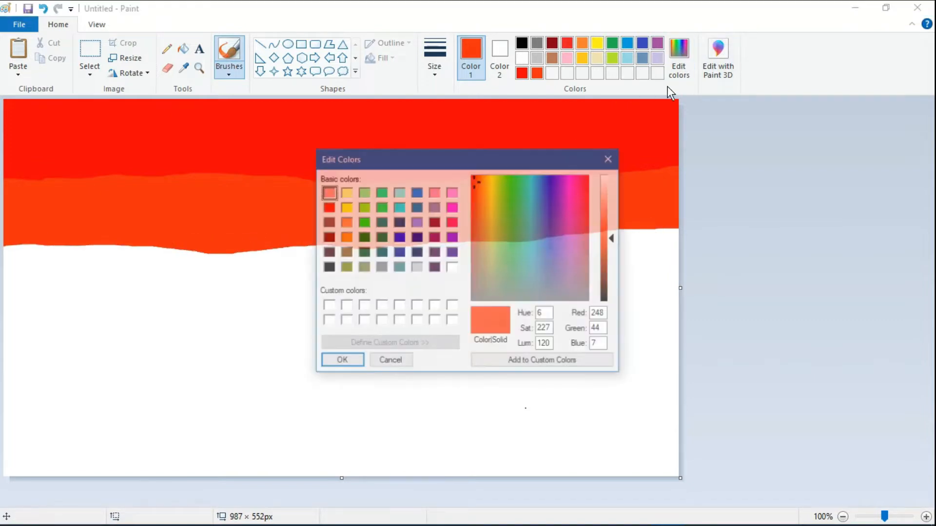
click(477, 185)
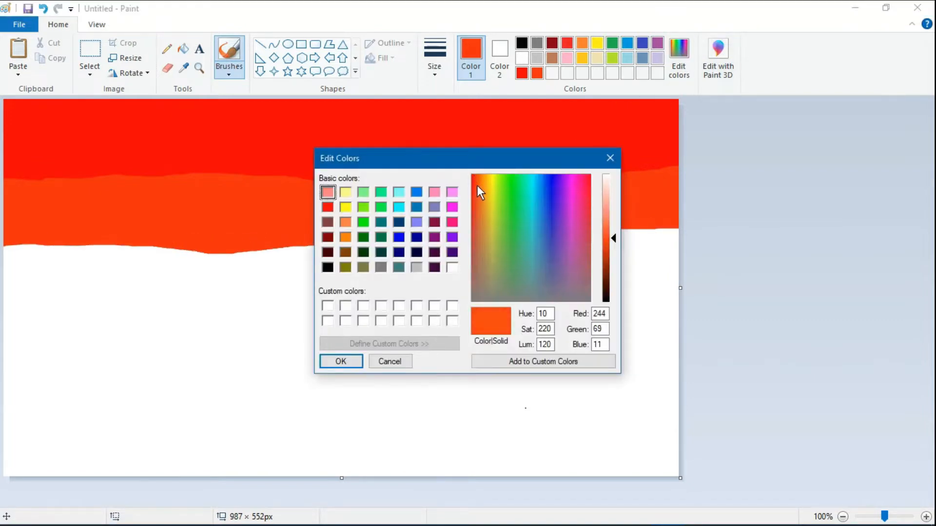
mouse_move(477, 186)
mouse_down()
mouse_move(472, 175)
mouse_move(475, 181)
mouse_up()
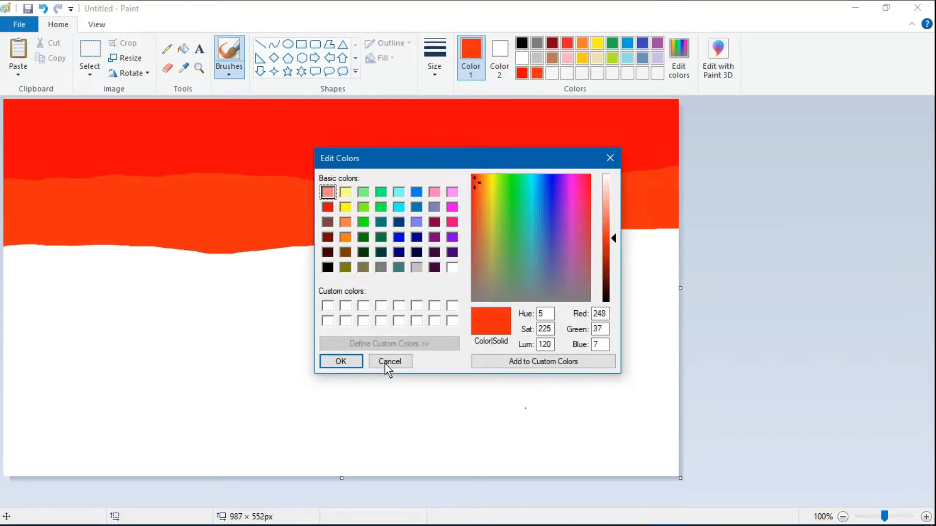
click(341, 361)
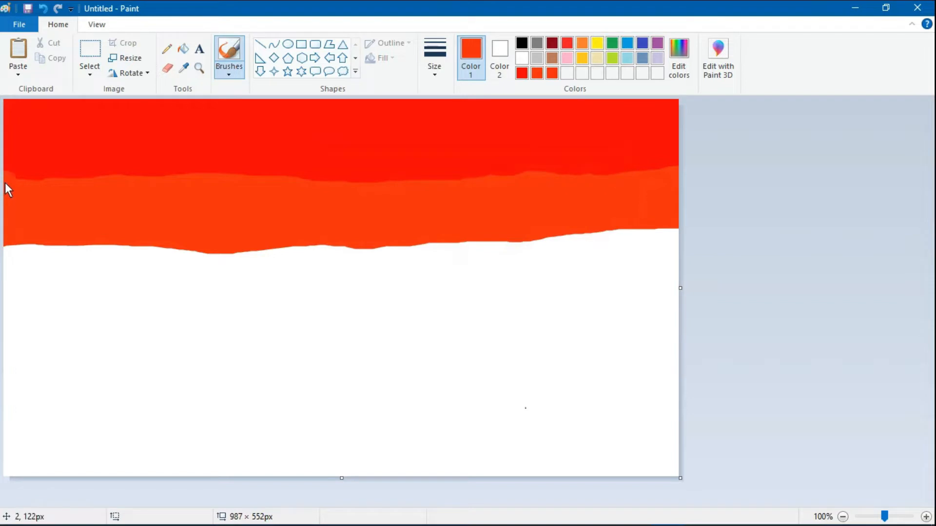
mouse_move(43, 189)
mouse_down()
mouse_move(149, 184)
mouse_move(155, 199)
mouse_move(137, 191)
mouse_move(153, 183)
mouse_move(212, 194)
mouse_move(233, 186)
mouse_move(274, 201)
mouse_move(285, 196)
mouse_move(268, 190)
mouse_move(421, 186)
mouse_move(336, 197)
mouse_move(298, 190)
mouse_move(666, 165)
mouse_up()
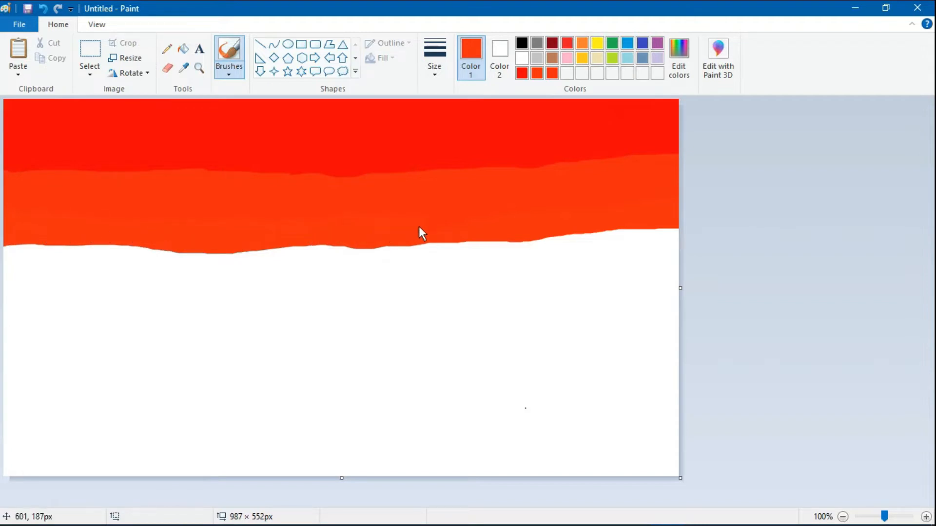
mouse_move(5, 260)
mouse_down()
mouse_move(359, 258)
mouse_move(604, 240)
mouse_move(437, 263)
mouse_up()
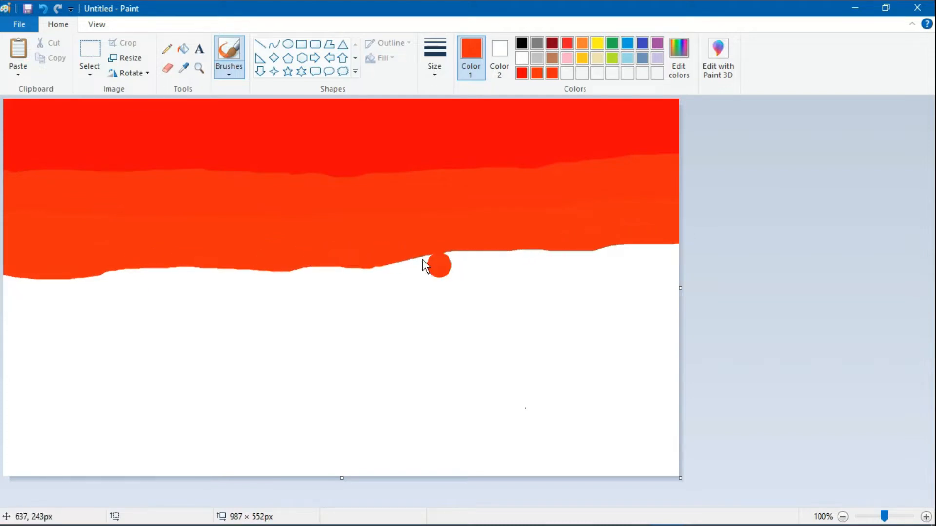
- Try a darker orange-red (red 217, green 38, blue 6) stroke beneath the painted bands, and undo it
click(679, 61)
drag(611, 239, 592, 274)
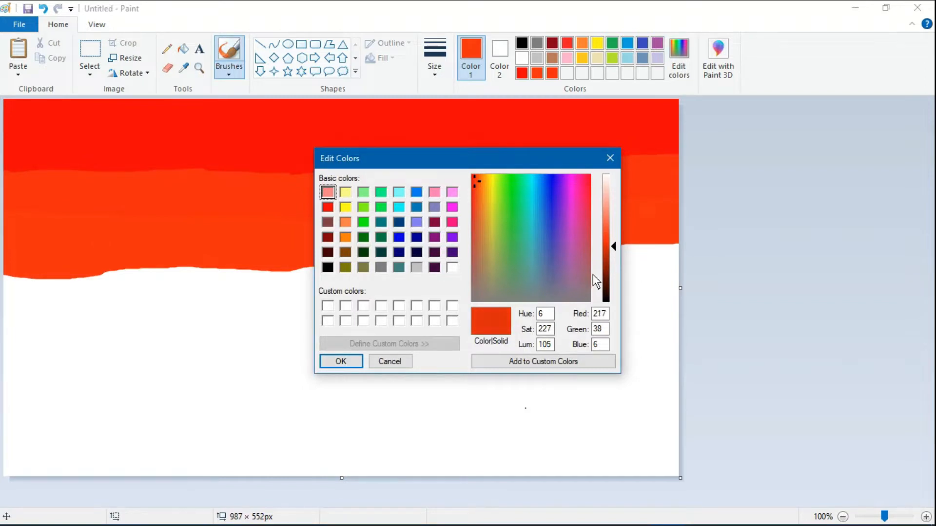
click(341, 362)
drag(7, 288, 56, 284)
click(43, 8)
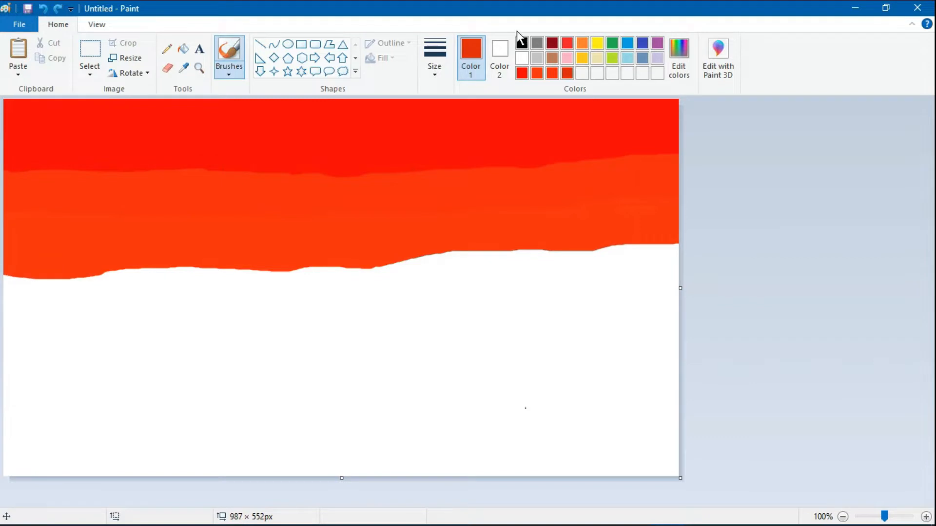
- Mix a lighter orange-red (red 240, green 60, blue 15) and brush a full-width band beneath the existing ones
click(679, 61)
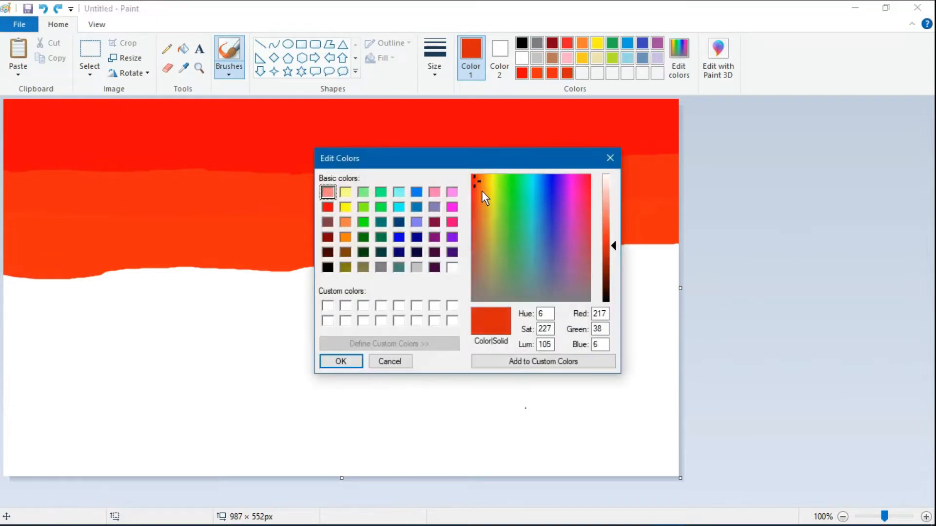
mouse_move(480, 187)
mouse_down()
mouse_move(480, 175)
mouse_move(473, 179)
mouse_up()
click(327, 207)
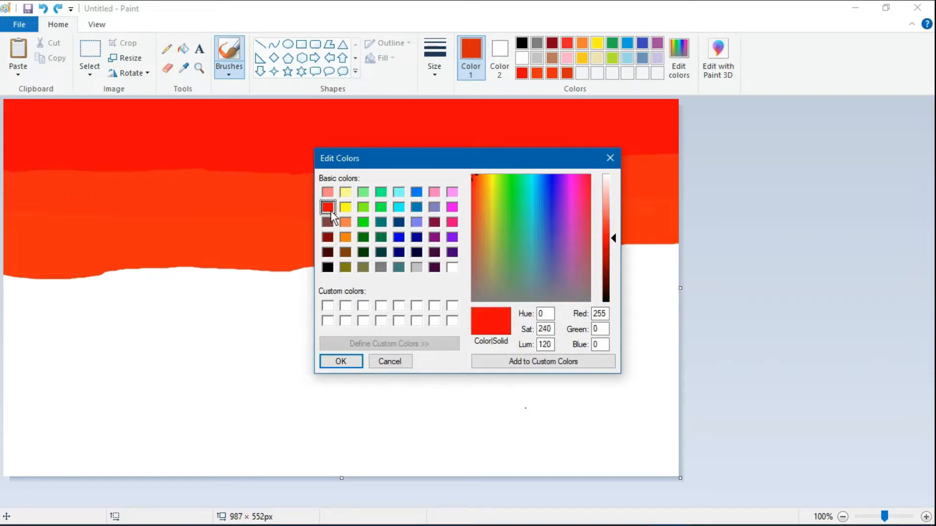
click(477, 179)
drag(477, 180, 476, 189)
click(341, 361)
mouse_move(4, 293)
mouse_down()
mouse_move(68, 290)
mouse_move(13, 304)
mouse_move(99, 306)
mouse_move(39, 292)
mouse_move(240, 287)
mouse_move(150, 271)
mouse_move(236, 288)
mouse_move(170, 282)
mouse_up()
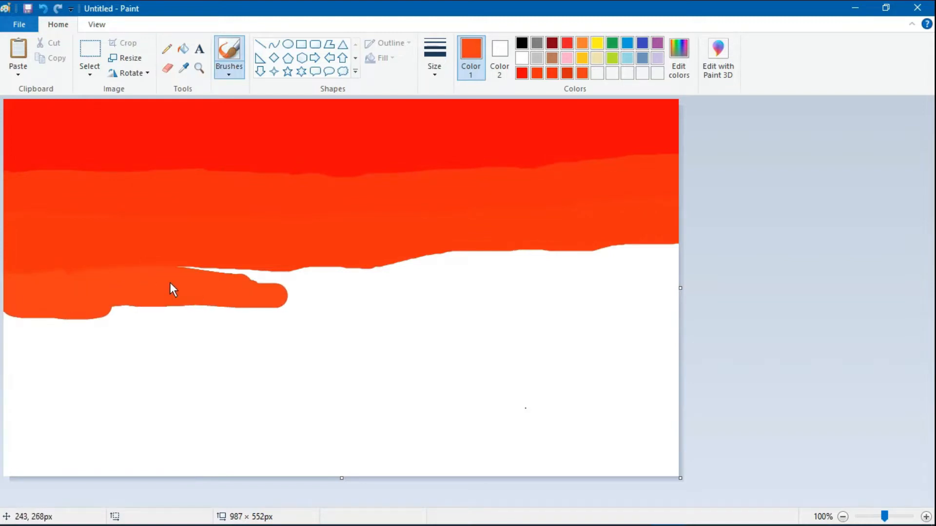
mouse_move(226, 276)
mouse_down()
mouse_move(198, 289)
mouse_move(172, 276)
mouse_move(395, 277)
mouse_move(301, 290)
mouse_move(387, 282)
mouse_move(367, 275)
mouse_move(413, 266)
mouse_move(662, 243)
mouse_move(581, 277)
mouse_move(424, 278)
mouse_move(542, 266)
mouse_move(714, 274)
mouse_move(429, 288)
mouse_move(482, 281)
mouse_move(454, 283)
mouse_up()
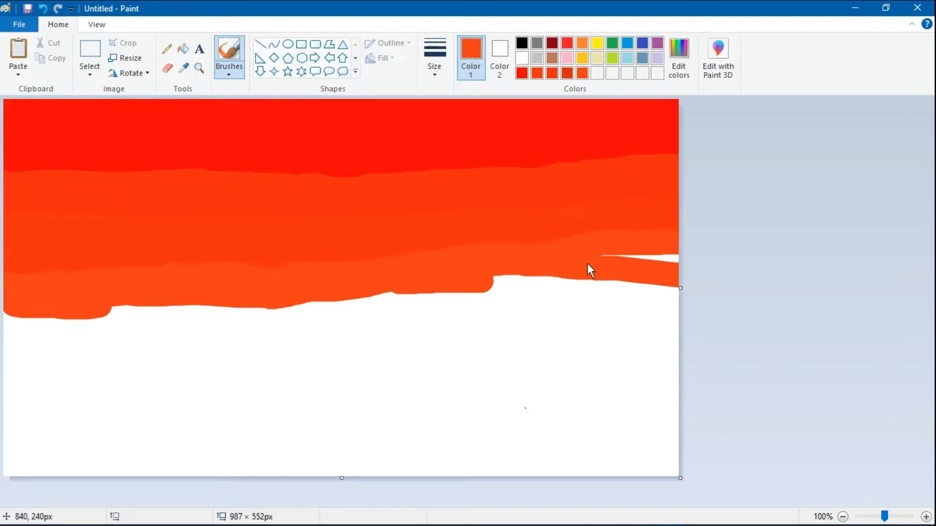
mouse_move(590, 269)
mouse_down()
mouse_move(476, 286)
mouse_move(710, 283)
mouse_move(4, 314)
mouse_move(2, 326)
mouse_move(485, 283)
mouse_up()
- Mix an orange (red 250, green 85, blue 5) and brush a full-width band under the lighter orange-red one, filling the white gaps
click(681, 51)
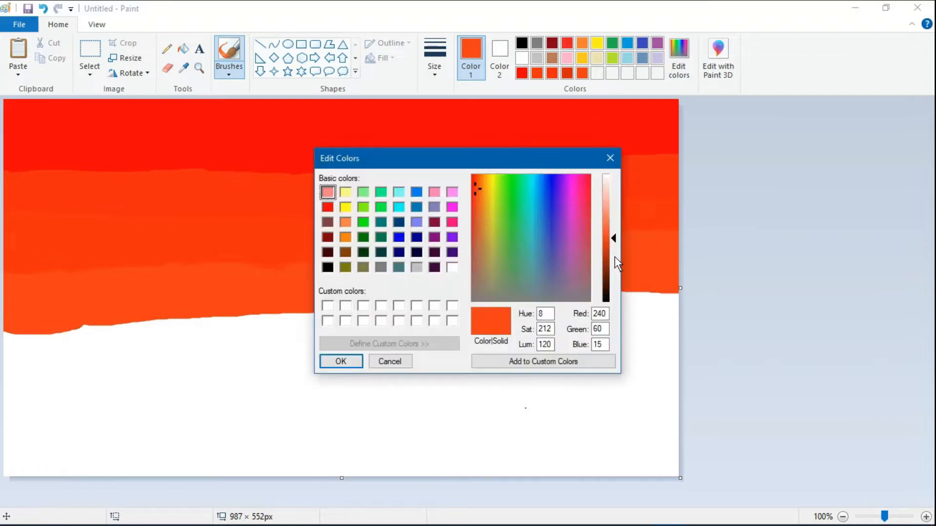
click(479, 189)
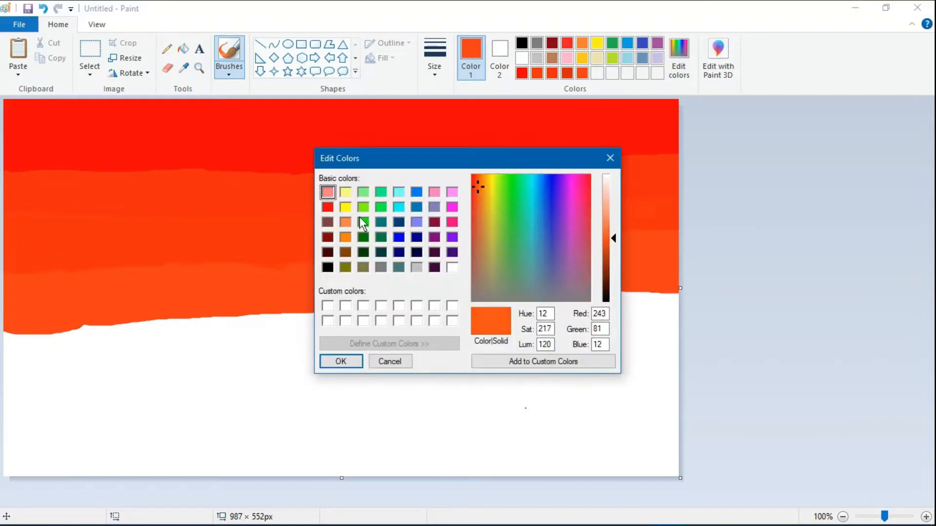
click(327, 207)
drag(475, 177, 479, 183)
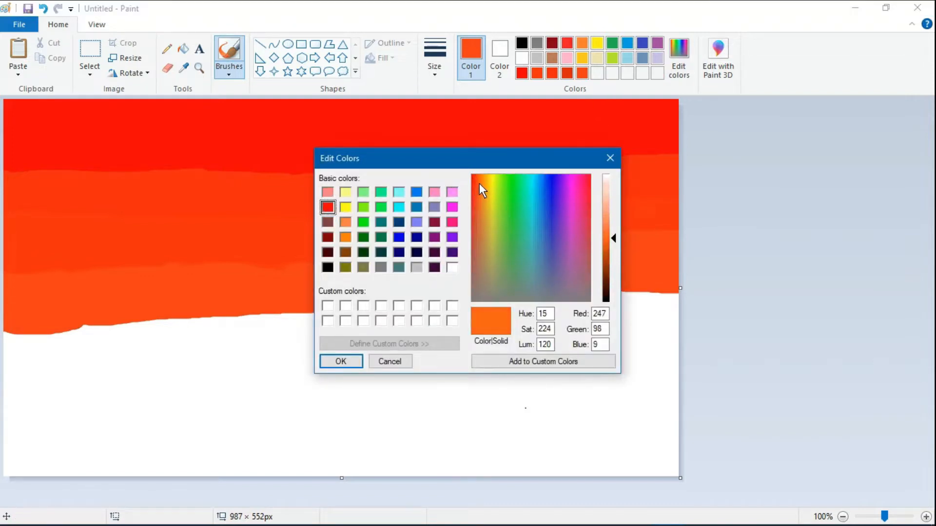
click(478, 180)
click(345, 361)
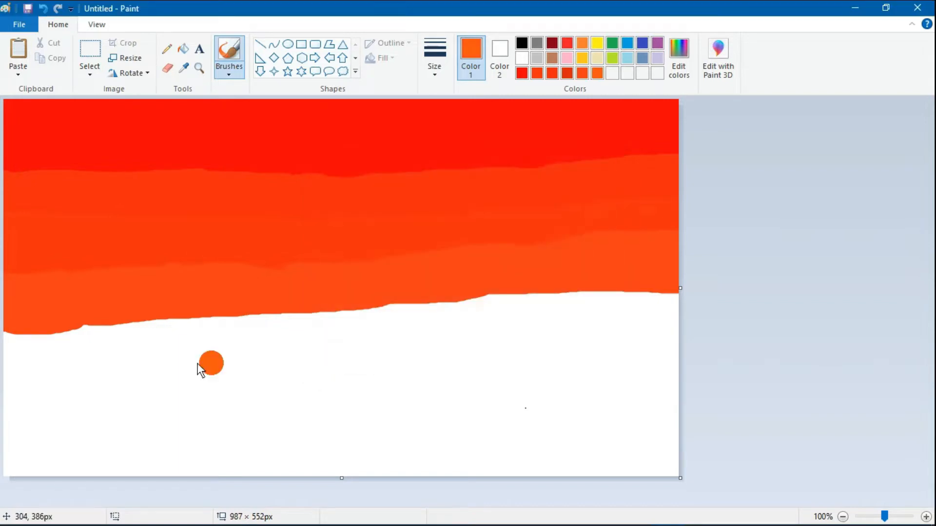
mouse_move(5, 344)
mouse_down()
mouse_move(73, 343)
mouse_move(64, 328)
mouse_move(15, 349)
mouse_move(54, 344)
mouse_move(2, 351)
mouse_move(228, 330)
mouse_move(112, 334)
mouse_move(190, 343)
mouse_move(232, 331)
mouse_move(187, 336)
mouse_move(272, 324)
mouse_move(194, 339)
mouse_move(235, 334)
mouse_move(210, 324)
mouse_move(378, 308)
mouse_move(694, 321)
mouse_up()
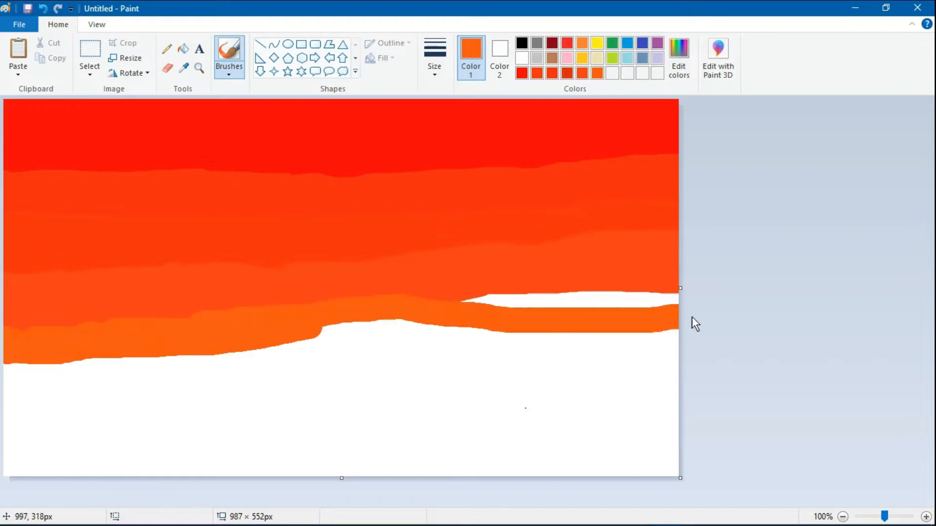
mouse_move(265, 348)
mouse_down()
mouse_move(383, 325)
mouse_move(705, 308)
mouse_up()
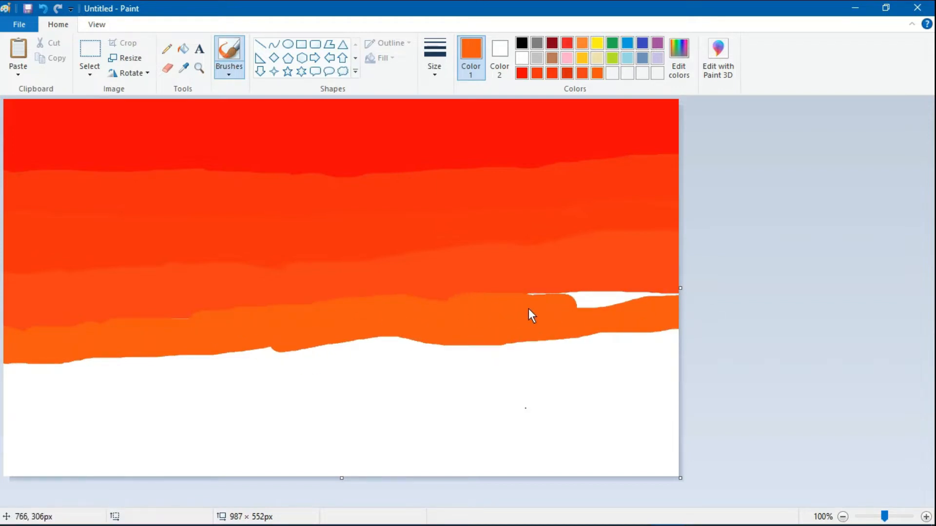
mouse_move(528, 312)
mouse_down()
mouse_move(612, 303)
mouse_move(541, 315)
mouse_up()
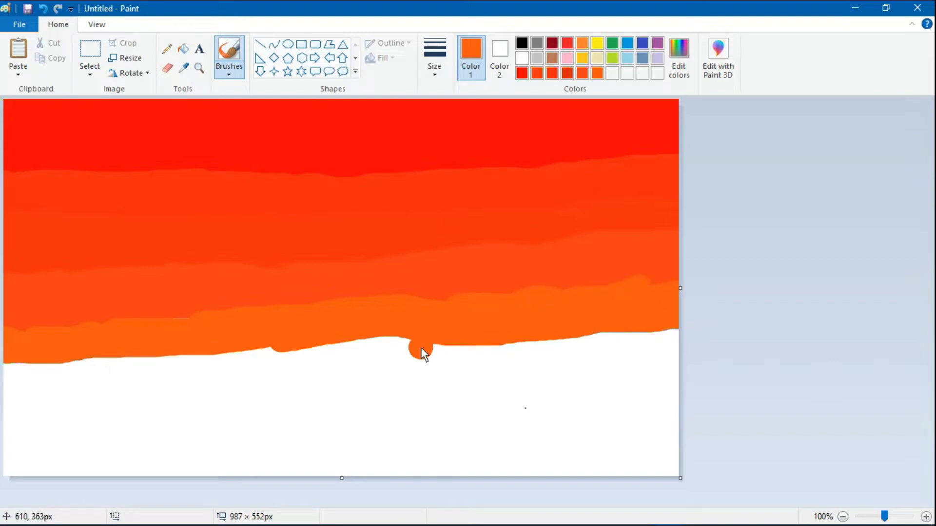
mouse_move(416, 309)
mouse_down()
mouse_move(339, 363)
mouse_move(355, 356)
mouse_move(83, 359)
mouse_up()
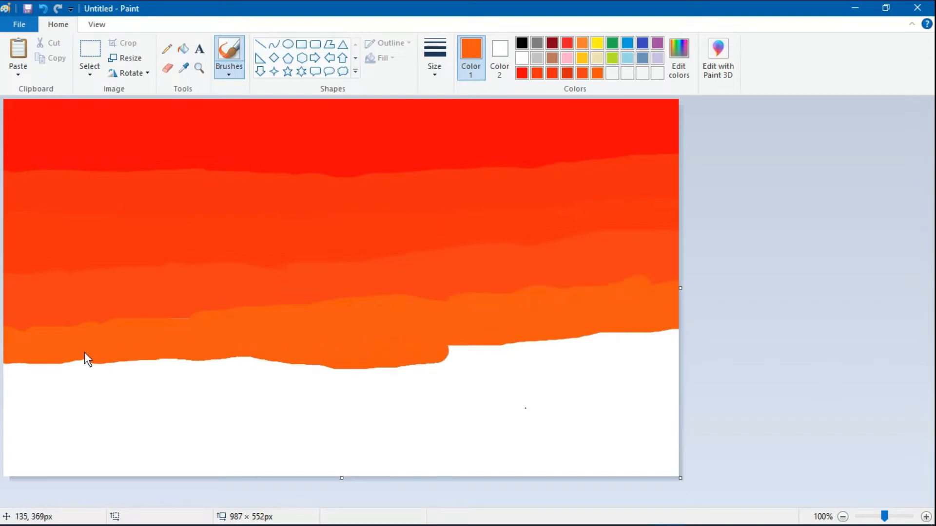
mouse_move(159, 331)
mouse_down()
mouse_move(6, 376)
mouse_move(394, 351)
mouse_move(568, 325)
mouse_up()
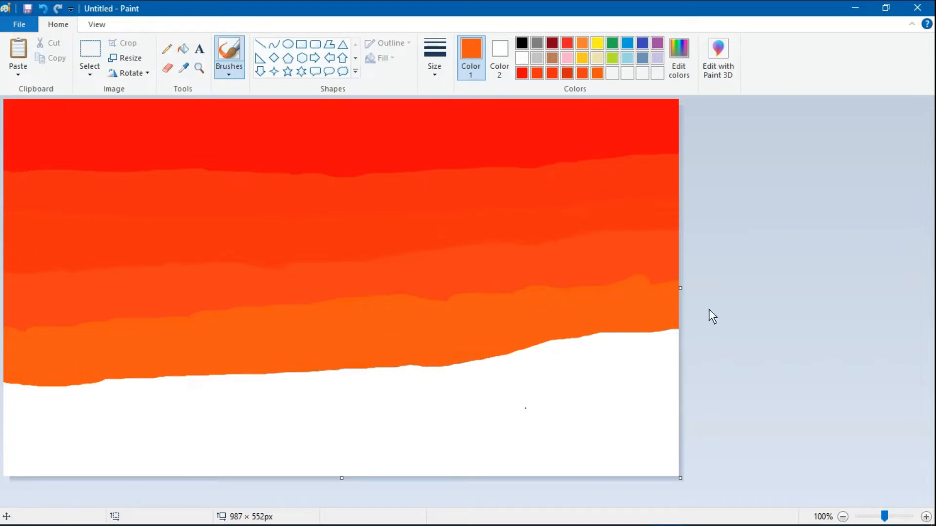
- Mix a lighter orange (red 247, green 134, blue 9) and brush a full-width band beneath the existing orange one
click(679, 58)
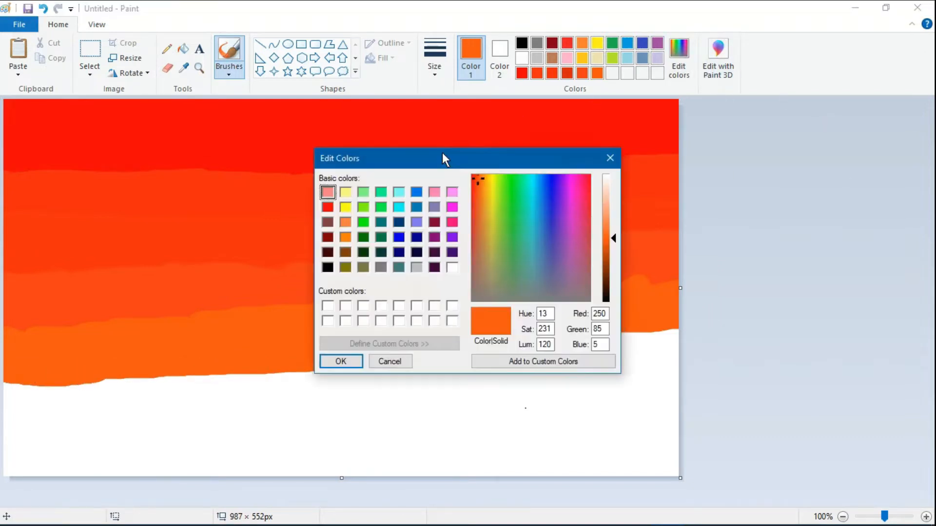
click(328, 207)
drag(478, 182, 483, 184)
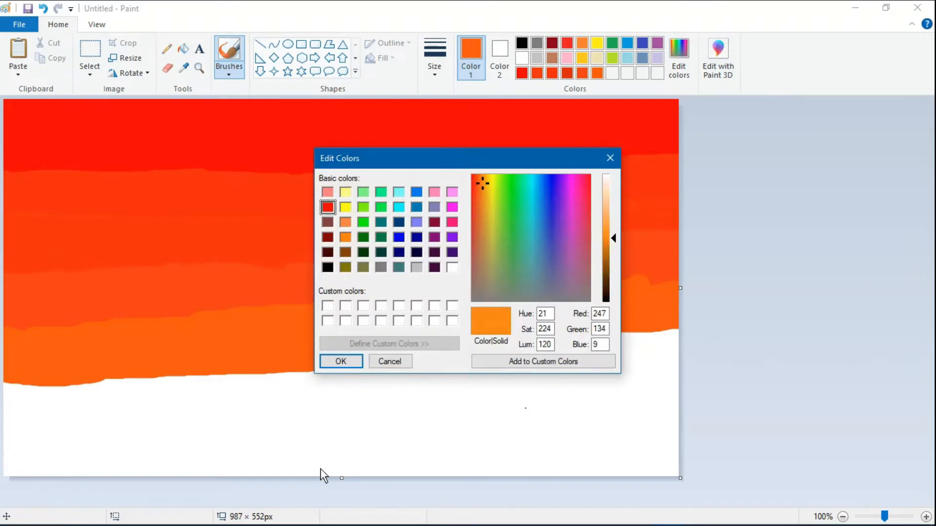
click(354, 361)
mouse_move(57, 395)
mouse_down()
mouse_move(32, 386)
mouse_move(134, 396)
mouse_move(122, 386)
mouse_move(260, 382)
mouse_up()
mouse_move(369, 381)
mouse_down()
mouse_move(612, 360)
mouse_move(536, 355)
mouse_move(650, 351)
mouse_move(556, 365)
mouse_move(648, 332)
mouse_move(333, 397)
mouse_move(430, 389)
mouse_move(327, 367)
mouse_move(190, 391)
mouse_move(18, 394)
mouse_move(223, 403)
mouse_move(2, 405)
mouse_move(2, 414)
mouse_move(409, 402)
mouse_up()
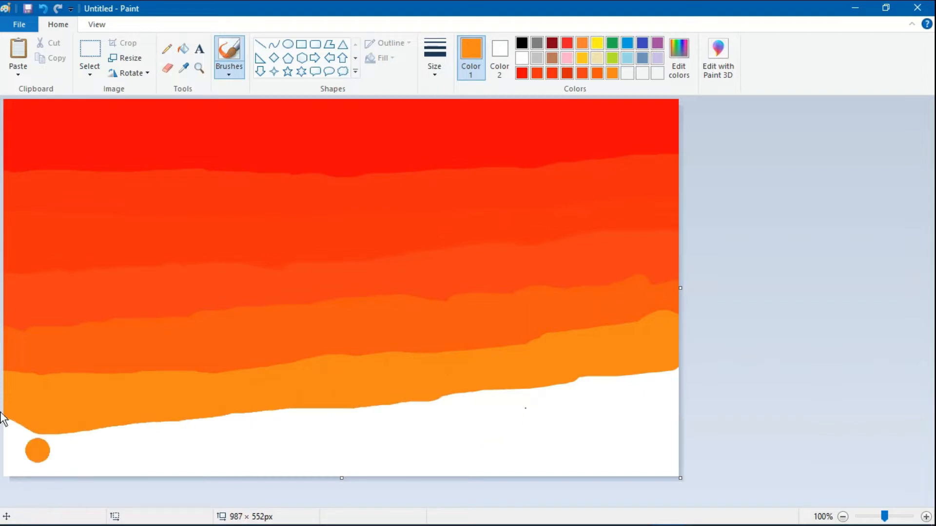
mouse_move(48, 436)
mouse_down()
mouse_move(2, 418)
mouse_move(162, 406)
mouse_up()
- Mix a yellowish orange (red 248, green 152, blue 7) and brush a full-width band below the painted ones
click(679, 63)
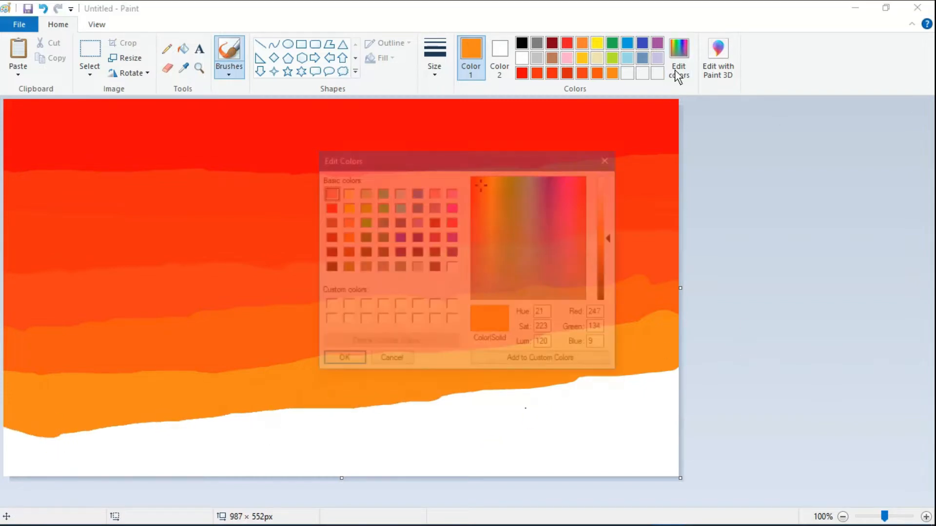
click(327, 207)
drag(478, 177, 484, 183)
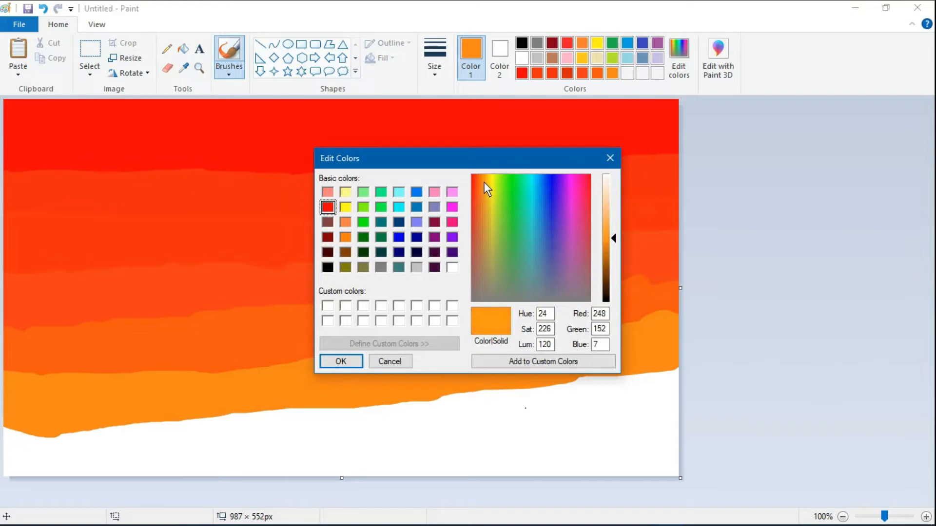
click(360, 366)
mouse_move(1, 455)
mouse_down()
mouse_move(4, 435)
mouse_move(190, 445)
mouse_move(247, 429)
mouse_move(314, 431)
mouse_move(259, 424)
mouse_move(604, 403)
mouse_move(434, 426)
mouse_move(417, 411)
mouse_move(706, 372)
mouse_up()
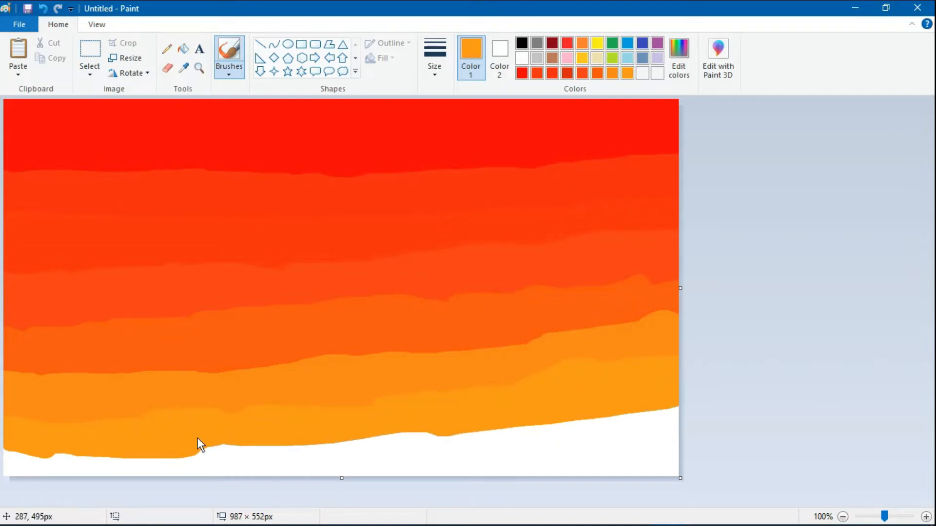
mouse_move(199, 444)
mouse_down()
mouse_move(372, 435)
mouse_move(365, 444)
mouse_move(436, 445)
mouse_move(734, 385)
mouse_move(380, 448)
mouse_move(37, 455)
mouse_move(291, 447)
mouse_up()
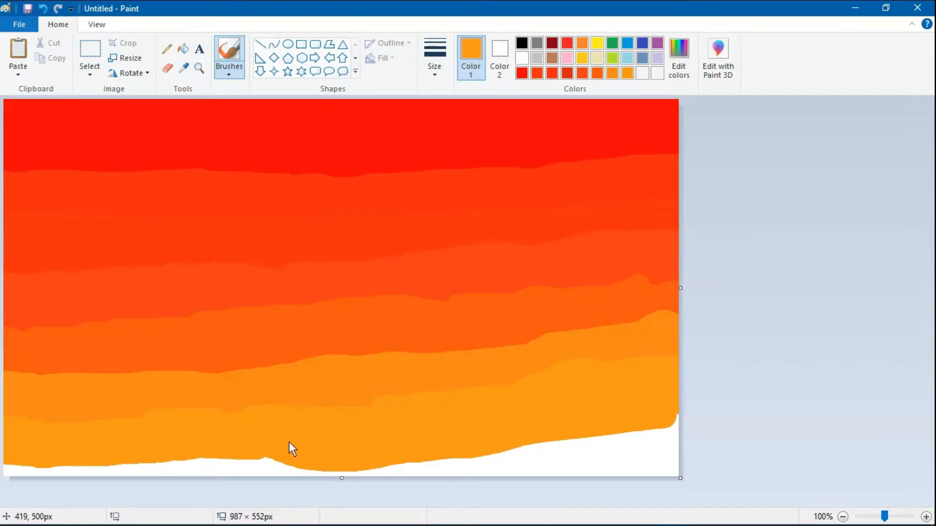
- Mix an amber (red 255, green 198, blue 0) and fill the remaining white strip along the canvas's lower edge
click(679, 61)
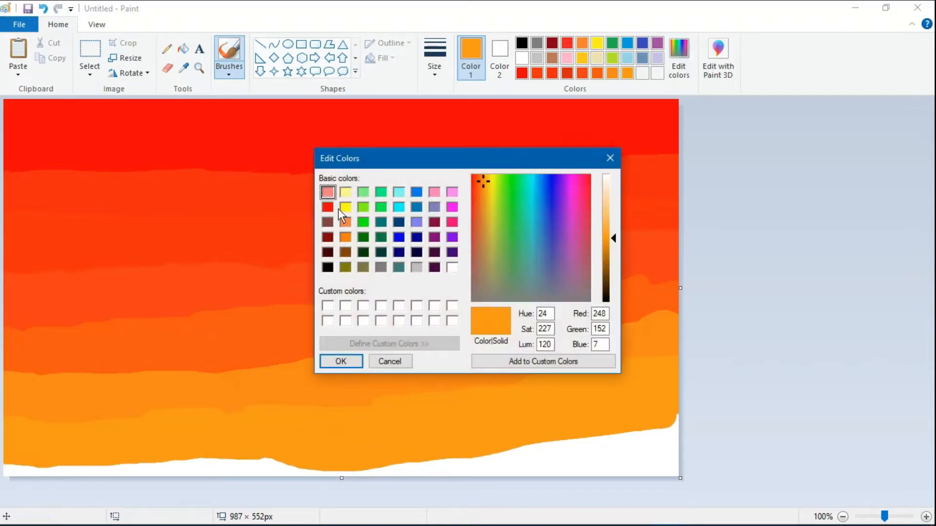
click(328, 207)
drag(473, 175, 487, 177)
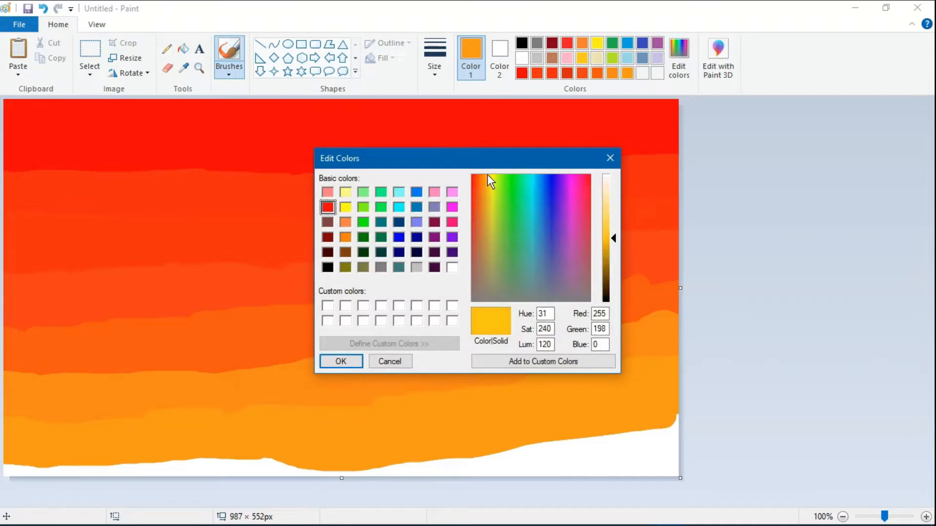
click(341, 361)
click(29, 474)
mouse_move(15, 480)
mouse_down()
mouse_move(1, 456)
mouse_move(11, 469)
mouse_move(72, 479)
mouse_move(46, 469)
mouse_move(535, 472)
mouse_move(521, 485)
mouse_move(600, 444)
mouse_move(458, 461)
mouse_move(652, 448)
mouse_move(691, 438)
mouse_up()
mouse_move(637, 481)
mouse_down()
mouse_move(680, 469)
mouse_move(736, 444)
mouse_up()
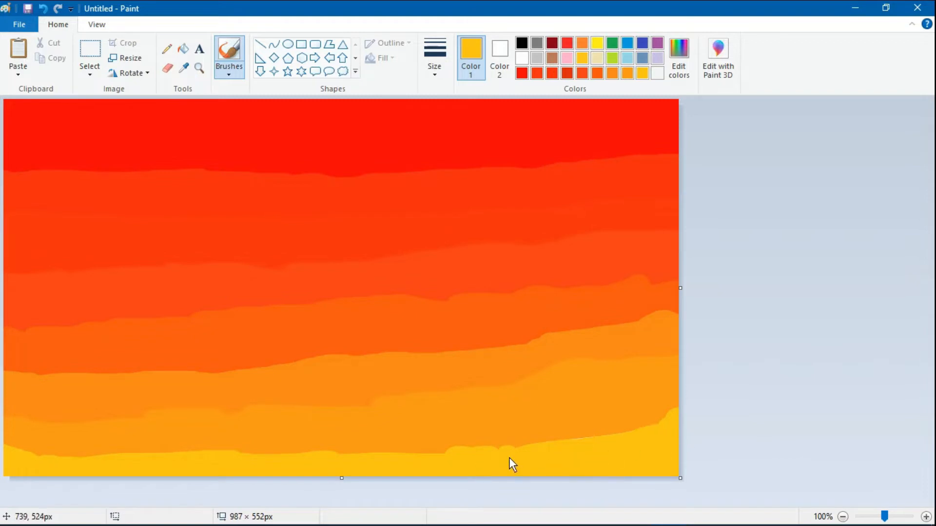
mouse_move(510, 455)
mouse_down()
mouse_move(457, 464)
mouse_move(477, 468)
mouse_move(443, 455)
mouse_move(499, 467)
mouse_move(481, 454)
mouse_move(566, 453)
mouse_move(362, 458)
mouse_move(423, 465)
mouse_move(280, 460)
mouse_move(446, 461)
mouse_move(235, 449)
mouse_move(7, 466)
mouse_up()
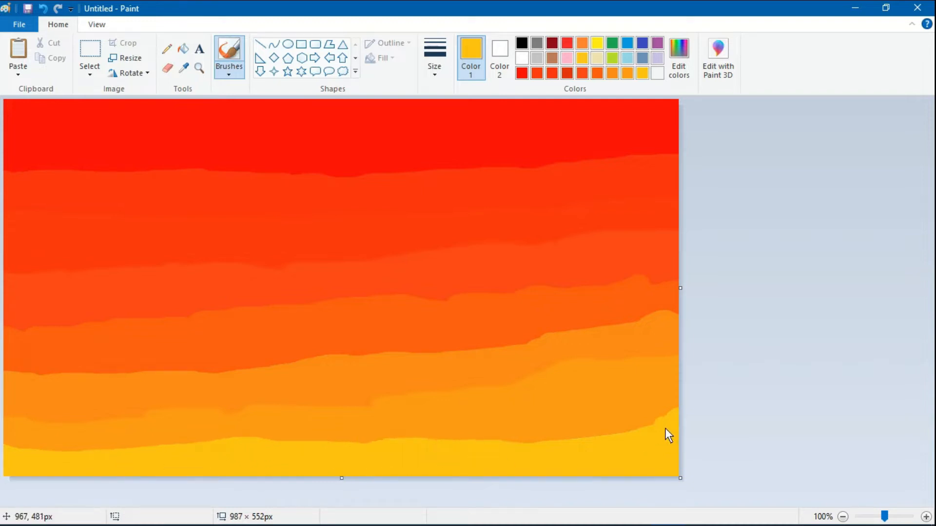
drag(665, 425, 677, 399)
- Brush yellow over the lowest band and paint a wide amber band directly above it
click(596, 44)
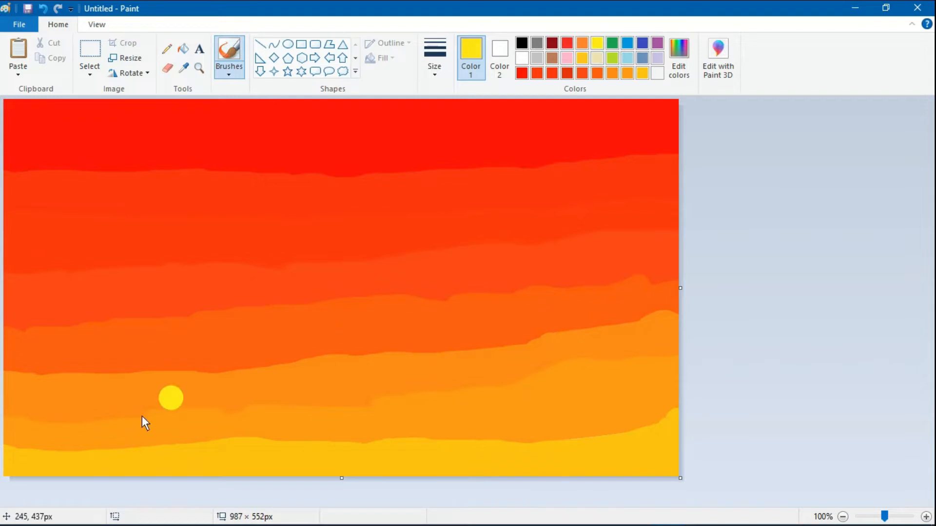
mouse_move(75, 473)
mouse_down()
mouse_move(27, 484)
mouse_move(137, 465)
mouse_move(242, 475)
mouse_move(174, 455)
mouse_move(294, 449)
mouse_move(358, 470)
mouse_move(383, 454)
mouse_move(684, 457)
mouse_move(338, 447)
mouse_move(677, 441)
mouse_move(619, 449)
mouse_move(687, 419)
mouse_up()
click(642, 74)
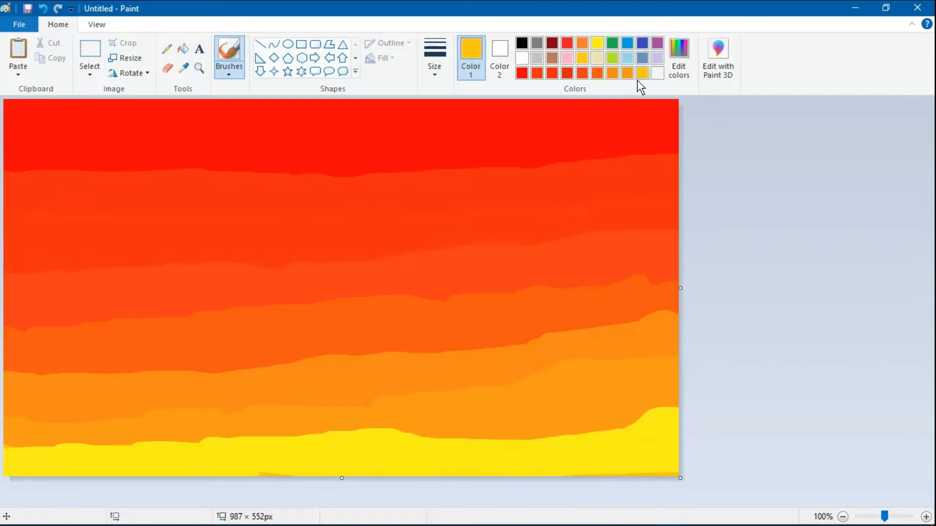
mouse_move(10, 436)
mouse_down()
mouse_move(44, 431)
mouse_move(6, 418)
mouse_move(79, 430)
mouse_move(99, 412)
mouse_move(19, 405)
mouse_move(42, 443)
mouse_move(91, 403)
mouse_move(194, 422)
mouse_move(105, 419)
mouse_move(155, 426)
mouse_move(127, 425)
mouse_move(554, 422)
mouse_move(491, 414)
mouse_move(466, 426)
mouse_move(276, 393)
mouse_move(217, 400)
mouse_move(617, 384)
mouse_move(734, 399)
mouse_move(478, 432)
mouse_move(563, 412)
mouse_move(319, 394)
mouse_move(382, 378)
mouse_move(718, 356)
mouse_move(684, 392)
mouse_move(566, 437)
mouse_move(626, 411)
mouse_move(651, 413)
mouse_move(441, 429)
mouse_up()
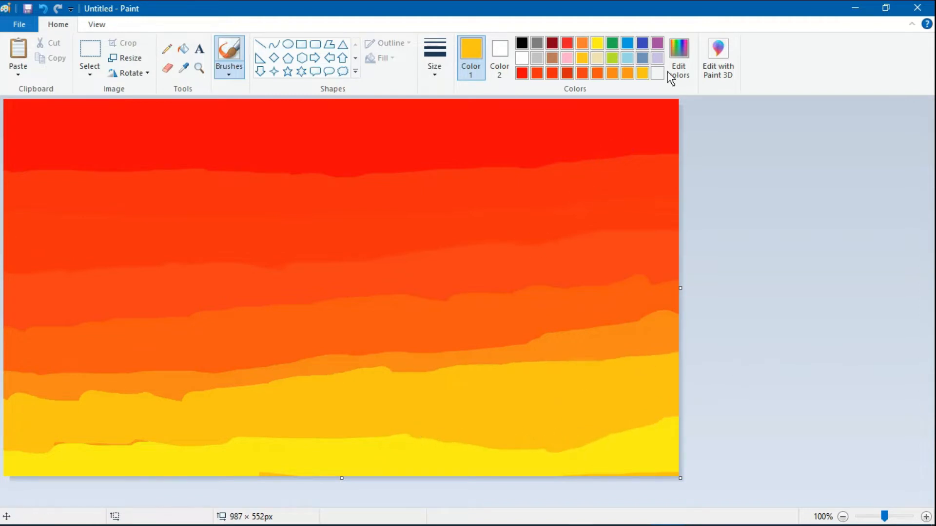
- Widen the yellow band upward into the amber with full-width yellow strokes
click(597, 43)
drag(545, 105, 553, 96)
mouse_move(66, 451)
mouse_down()
mouse_move(44, 457)
mouse_move(102, 467)
mouse_move(84, 440)
mouse_move(92, 447)
mouse_move(439, 450)
mouse_move(409, 438)
mouse_move(735, 410)
mouse_move(205, 462)
mouse_up()
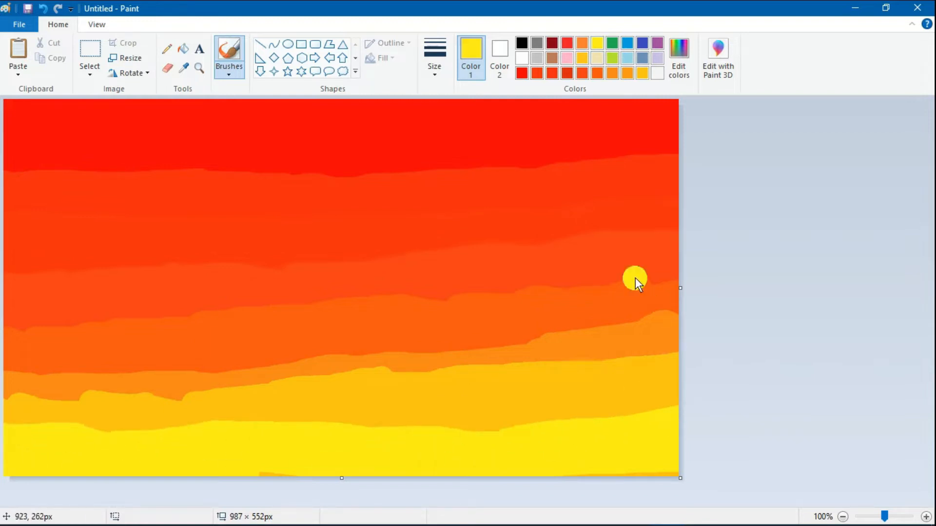
- Widen the lighter orange band (red 247, green 134, blue 9) upward across the full canvas width
click(616, 74)
mouse_move(40, 368)
mouse_down()
mouse_move(74, 370)
mouse_move(53, 379)
mouse_move(87, 375)
mouse_move(92, 362)
mouse_move(259, 359)
mouse_move(192, 363)
mouse_move(467, 330)
mouse_move(413, 347)
mouse_move(684, 304)
mouse_up()
click(630, 321)
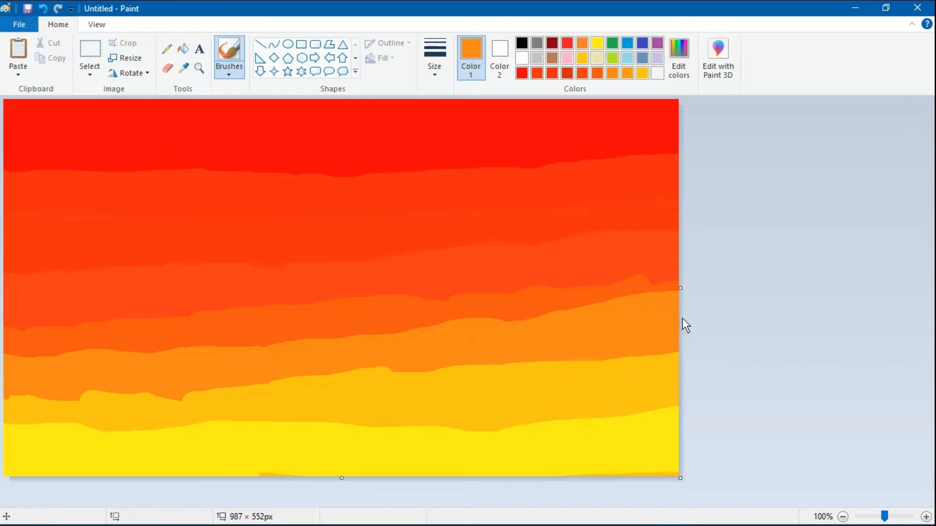
- Raise the right end of the lighter orange-red band, and widen the orange band beneath it downward across the canvas
click(583, 74)
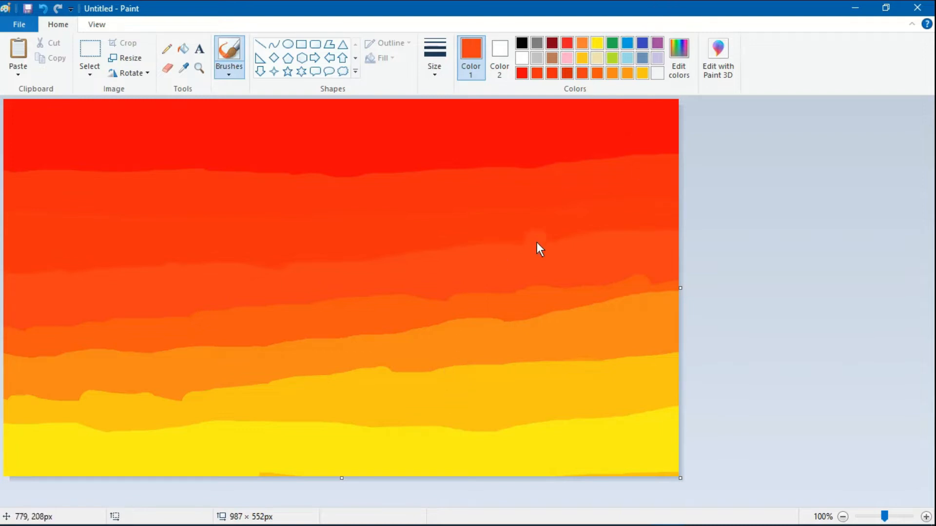
drag(537, 243, 678, 229)
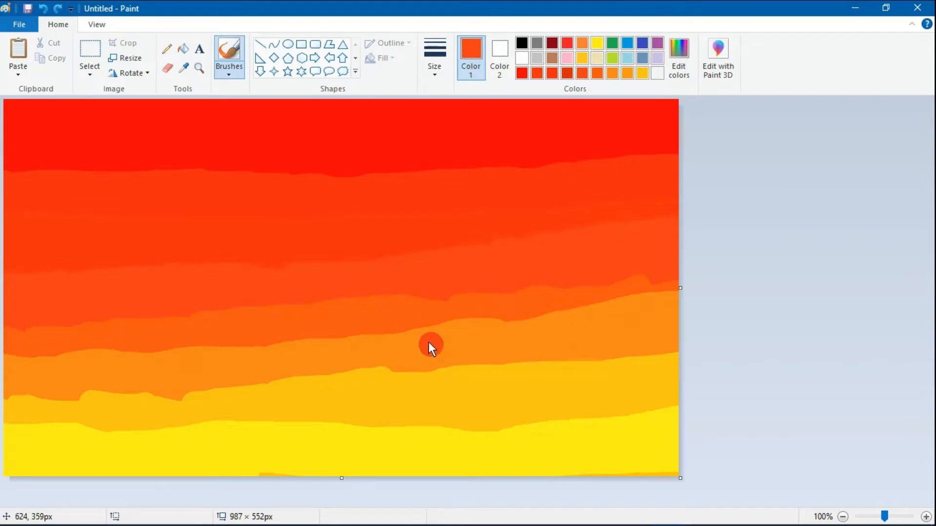
click(570, 75)
click(583, 74)
click(597, 74)
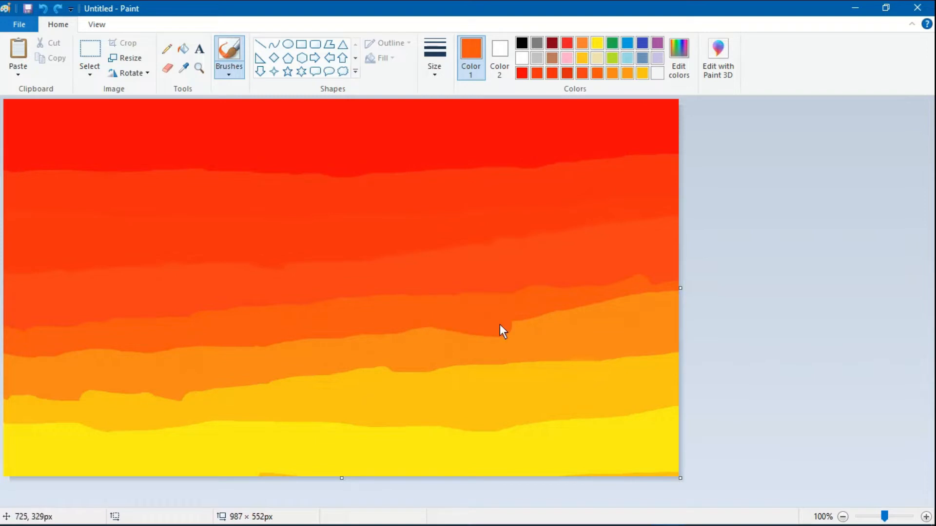
mouse_move(419, 332)
mouse_down()
mouse_move(669, 309)
mouse_move(624, 319)
mouse_move(673, 334)
mouse_move(403, 343)
mouse_move(136, 372)
mouse_move(89, 341)
mouse_move(15, 335)
mouse_up()
- Smooth the boundary between the lighter orange-red and orange bands with a full-width orange-red stroke
click(582, 73)
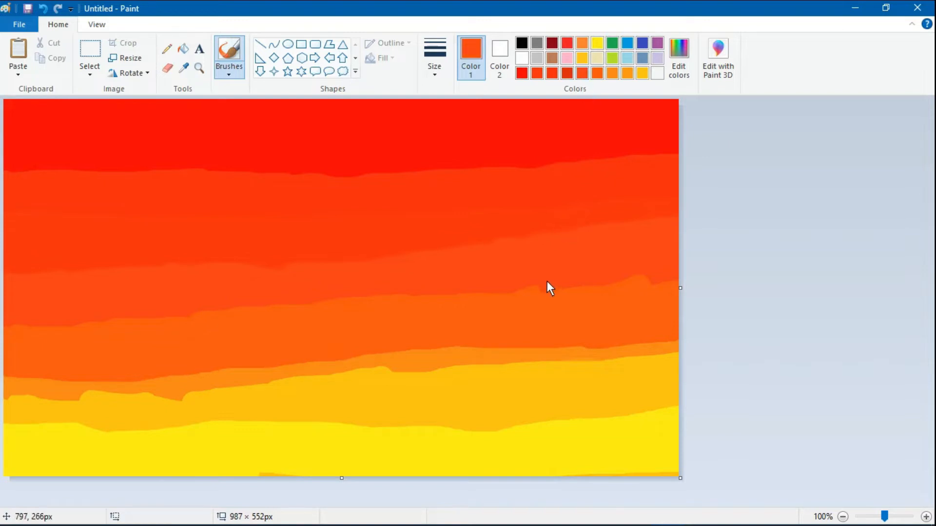
mouse_move(587, 264)
mouse_down()
mouse_move(503, 280)
mouse_move(651, 281)
mouse_move(159, 320)
mouse_move(2, 317)
mouse_up()
click(456, 322)
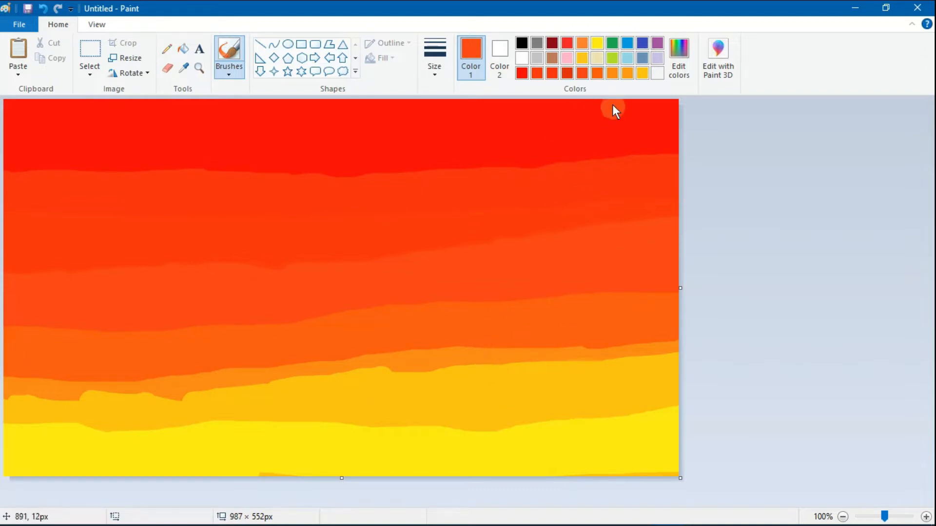
- Try lighter orange strokes in the right part of the orange band, and undo them
click(612, 73)
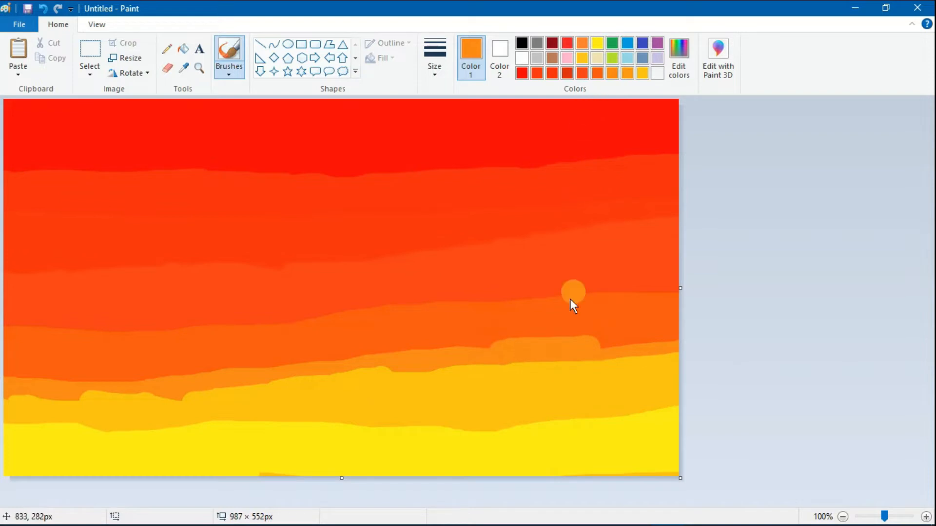
drag(505, 333, 608, 334)
click(572, 78)
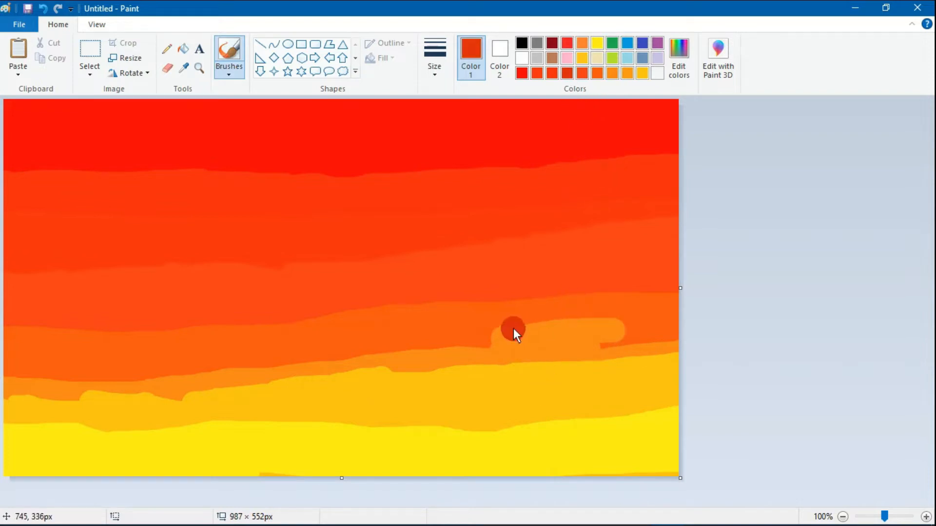
click(608, 77)
click(584, 76)
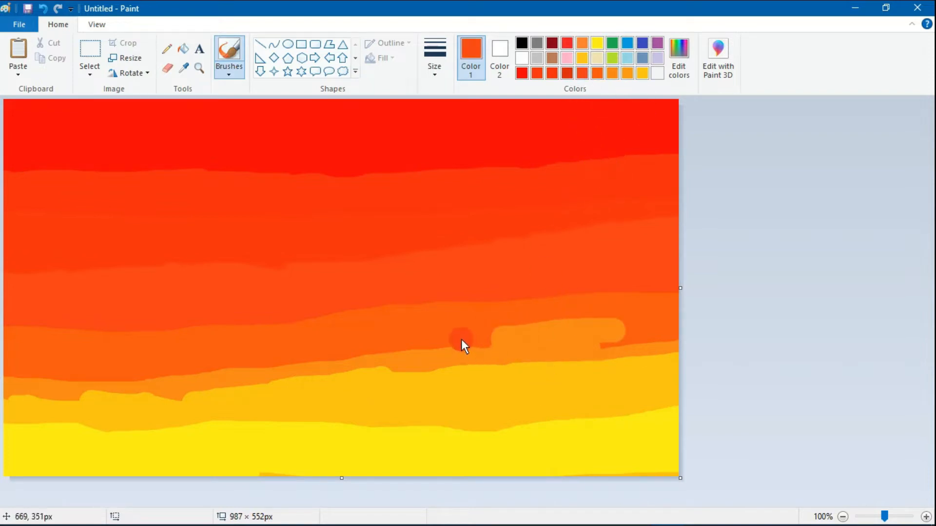
click(44, 9)
click(46, 11)
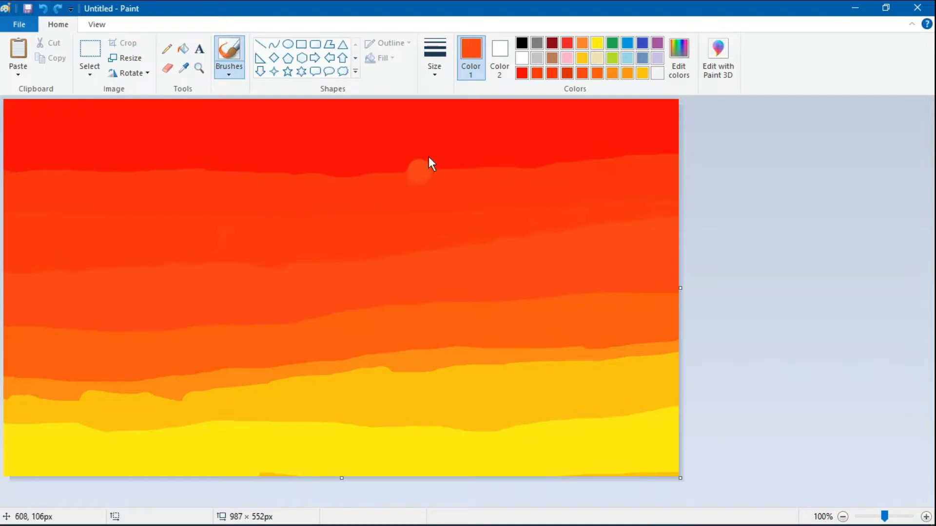
click(611, 74)
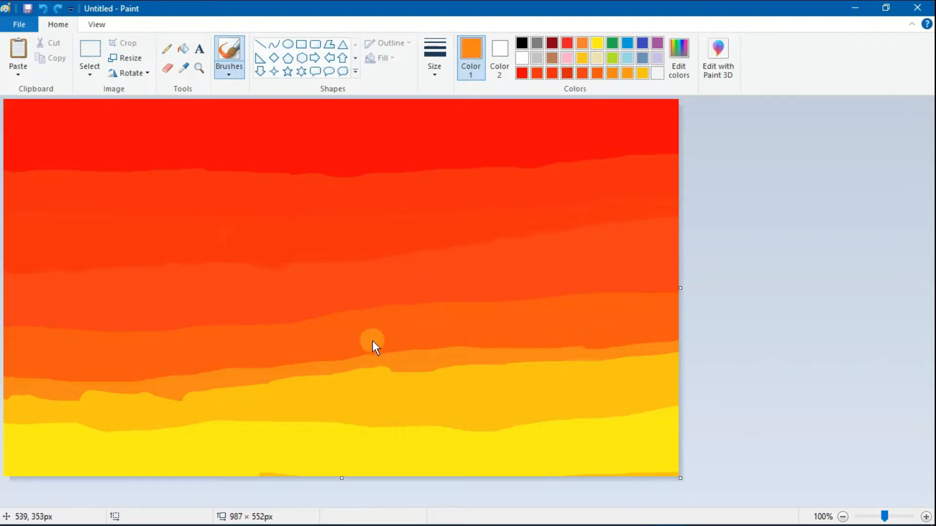
click(632, 71)
click(409, 347)
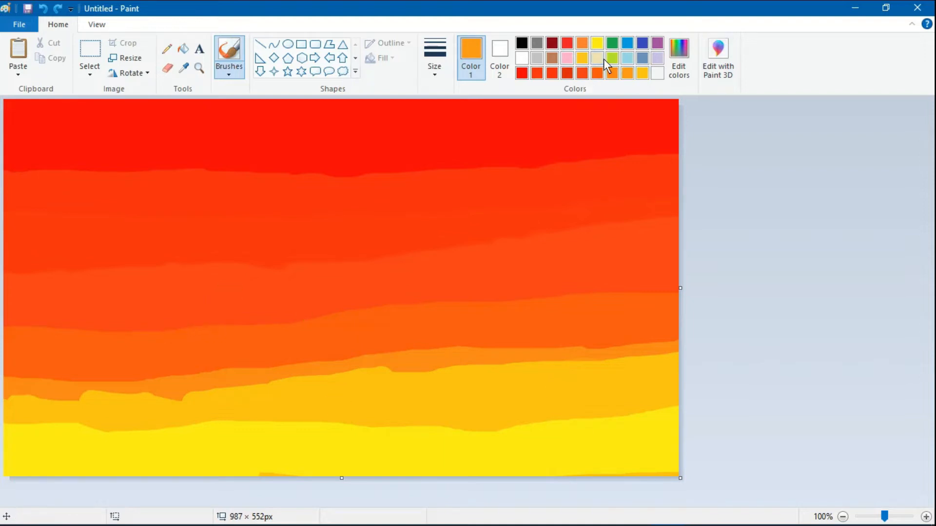
- Widen the orange band (red 250, green 85, blue 5) downward over the thin lighter-orange strip, and undo the last stroke along its upper edge
click(598, 73)
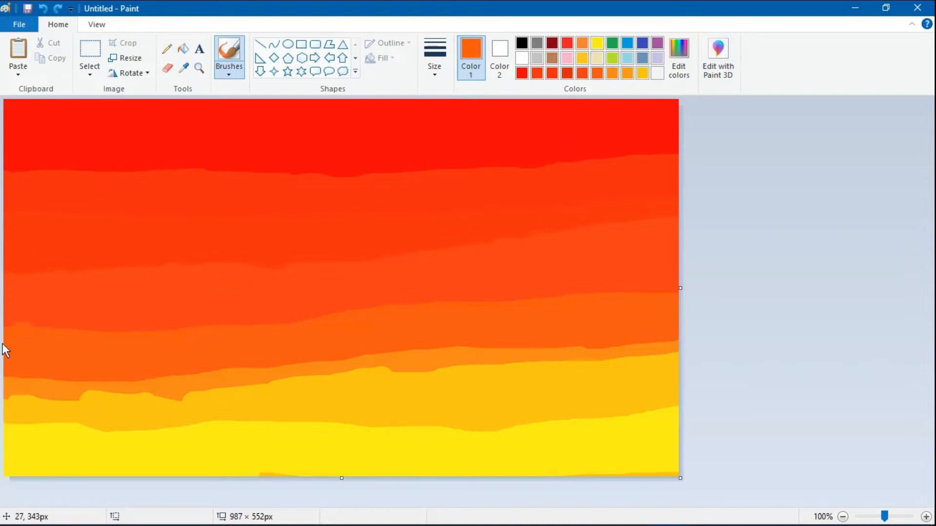
mouse_move(19, 333)
mouse_down()
mouse_move(86, 325)
mouse_move(308, 336)
mouse_up()
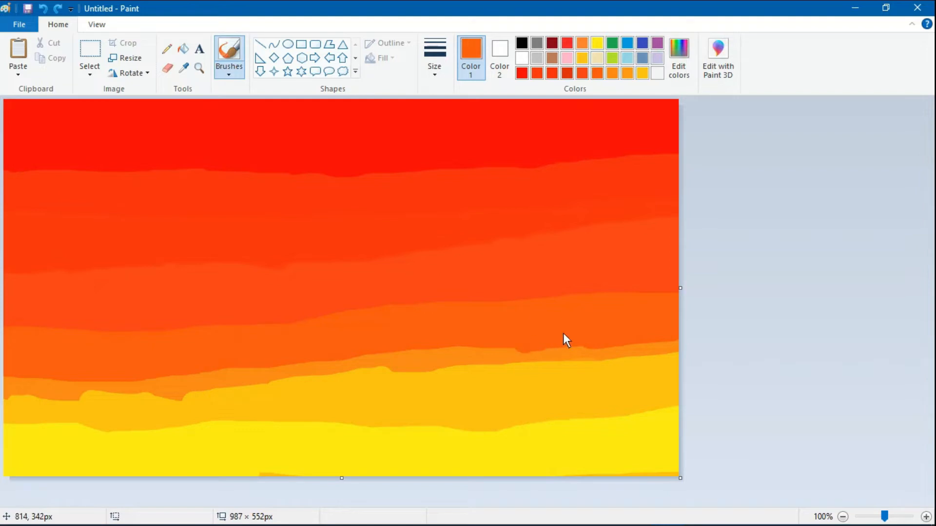
mouse_move(563, 334)
mouse_down()
mouse_move(675, 340)
mouse_move(222, 369)
mouse_move(22, 364)
mouse_up()
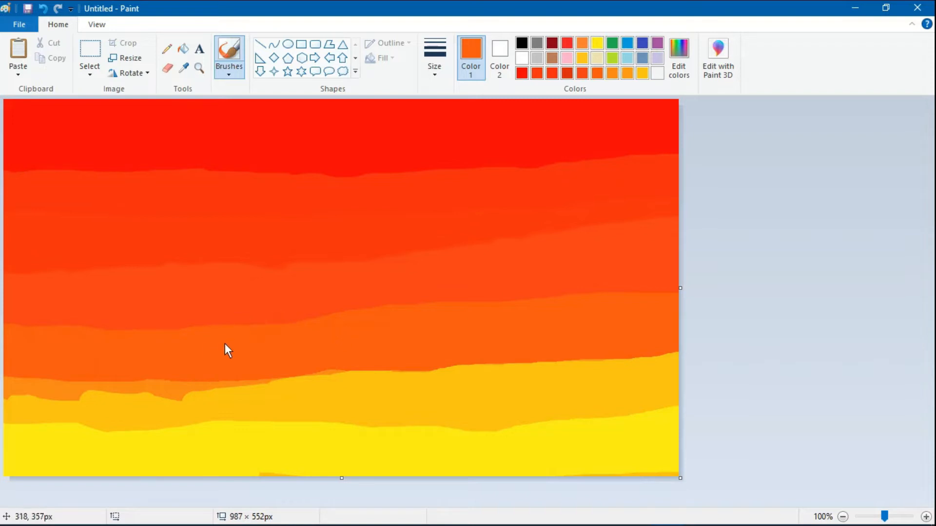
drag(288, 331, 143, 344)
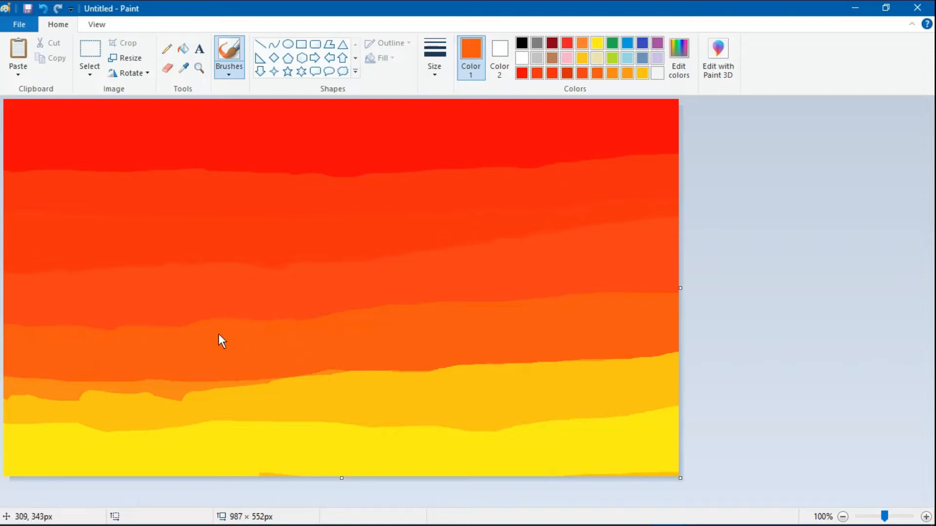
click(43, 8)
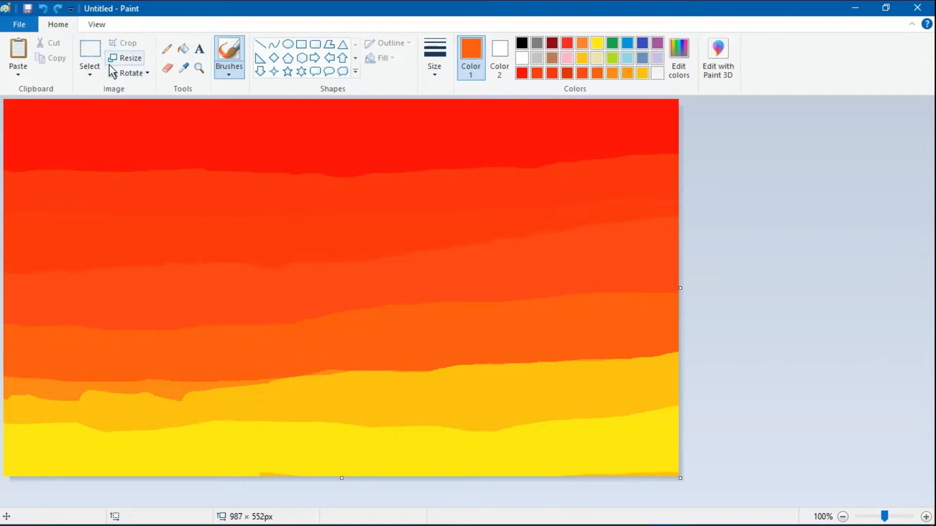
- Cover the leftover lighter-orange strip below the orange band with amber (red 255, green 198, blue 0)
click(642, 73)
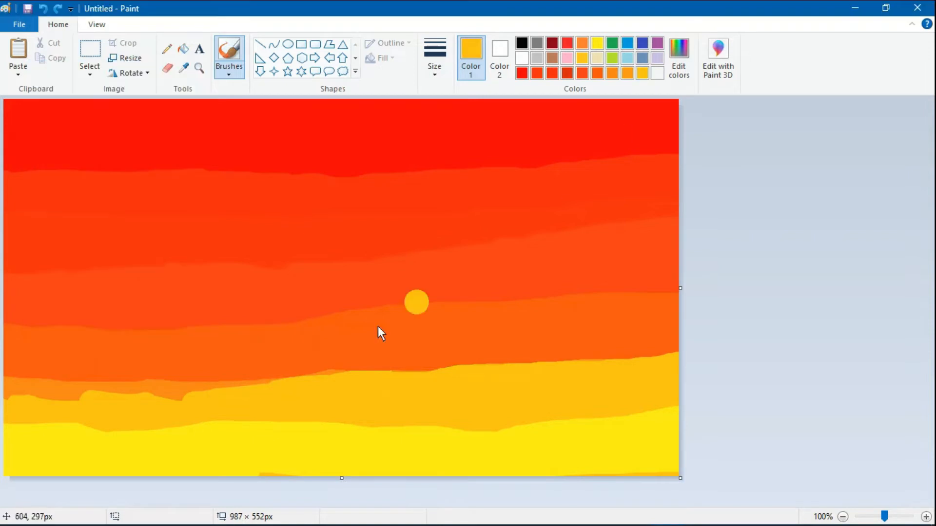
drag(73, 395, 25, 397)
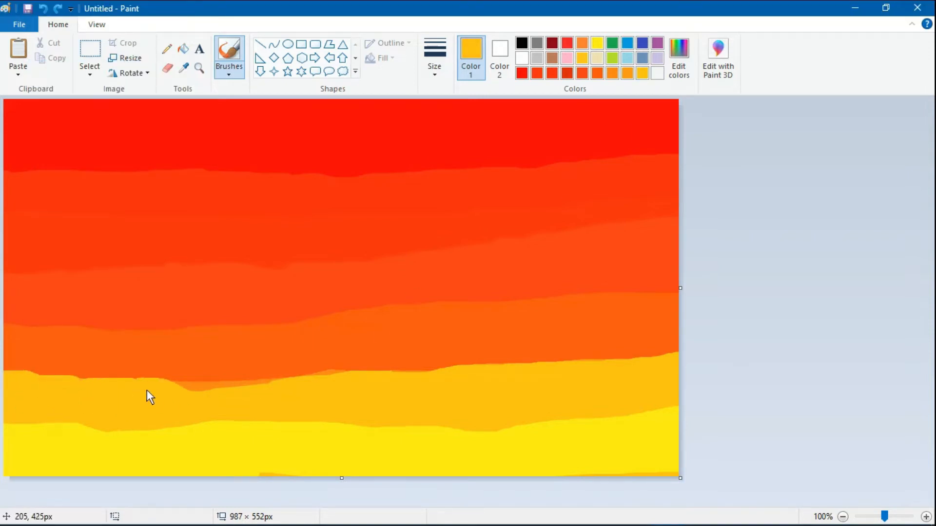
mouse_move(342, 378)
mouse_down()
mouse_move(212, 393)
mouse_move(364, 388)
mouse_up()
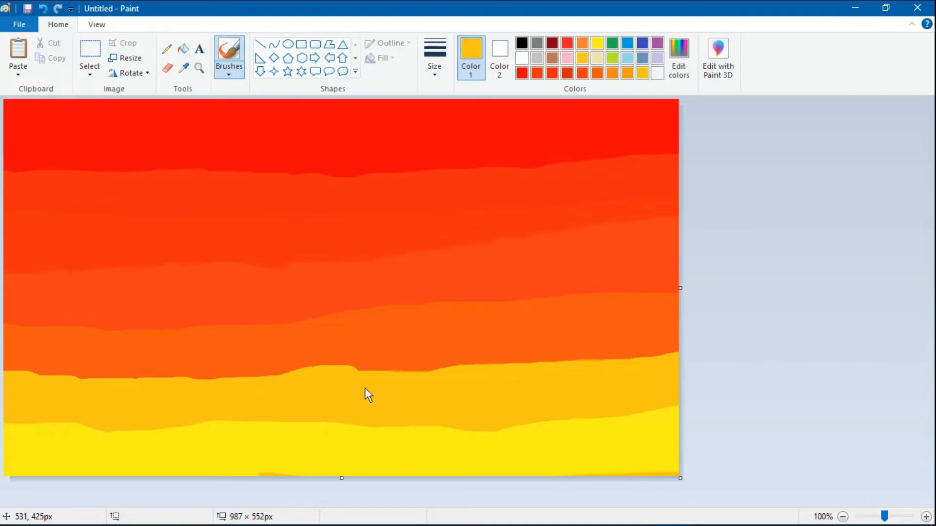
- Smooth the amber band's upper edge with amber and the red band's lower edge with bright red
mouse_move(422, 378)
mouse_down()
mouse_move(372, 399)
mouse_move(190, 410)
mouse_up()
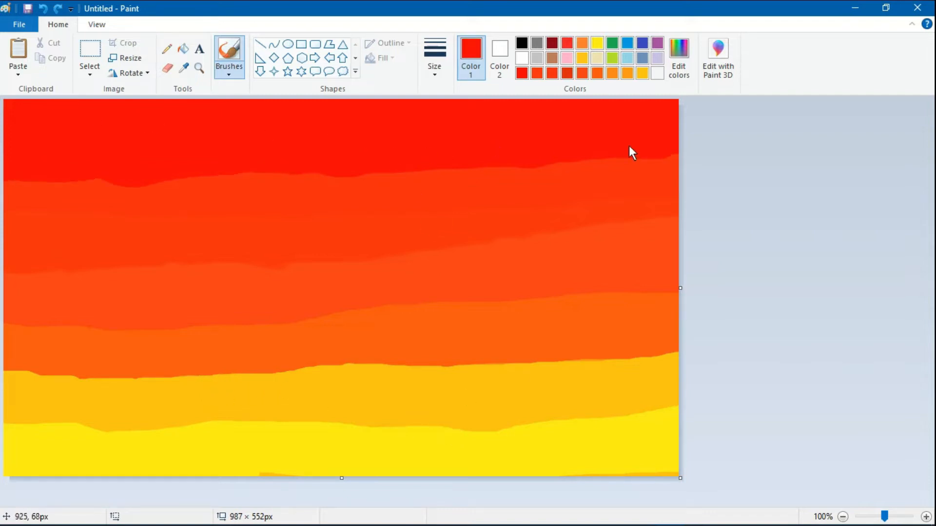
drag(629, 147, 570, 162)
- Even out the upper edge of the orange-red band and widen the band downward across the full canvas width
click(537, 73)
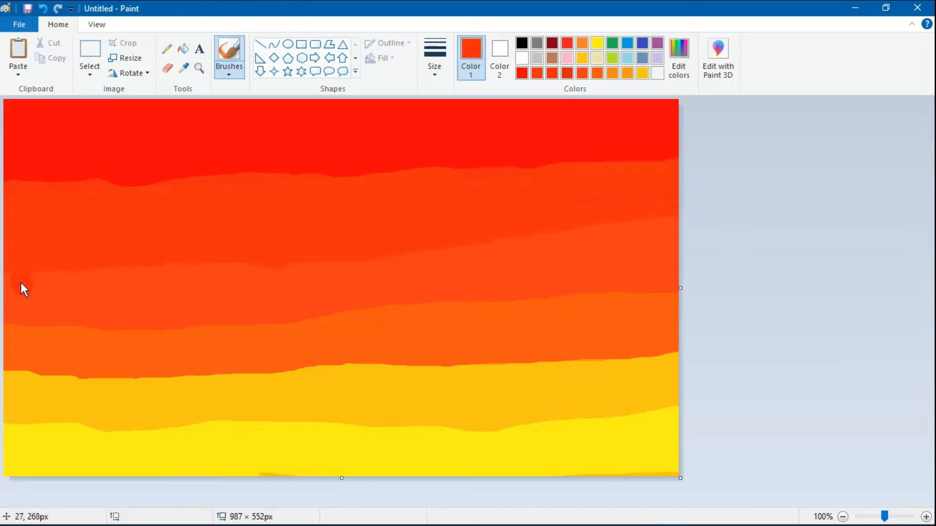
mouse_move(21, 282)
mouse_down()
mouse_move(1, 273)
mouse_move(128, 281)
mouse_up()
mouse_move(89, 195)
mouse_down()
mouse_move(9, 203)
mouse_move(0, 214)
mouse_move(121, 207)
mouse_move(83, 193)
mouse_up()
mouse_move(344, 173)
mouse_down()
mouse_move(574, 171)
mouse_move(678, 155)
mouse_up()
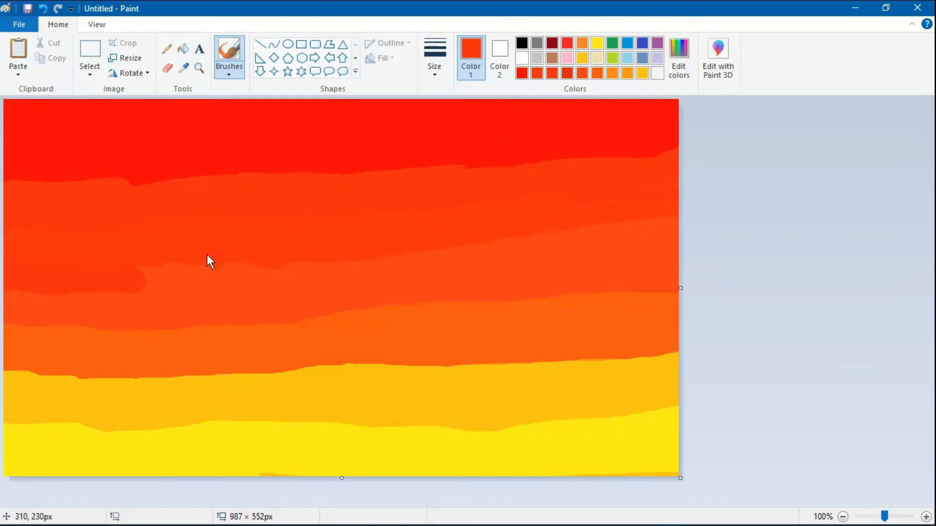
drag(163, 257, 55, 271)
mouse_move(189, 219)
mouse_down()
mouse_move(56, 267)
mouse_move(110, 287)
mouse_move(157, 247)
mouse_up()
mouse_move(192, 273)
mouse_down()
mouse_move(381, 244)
mouse_move(251, 267)
mouse_move(506, 237)
mouse_move(420, 257)
mouse_move(529, 245)
mouse_move(684, 212)
mouse_up()
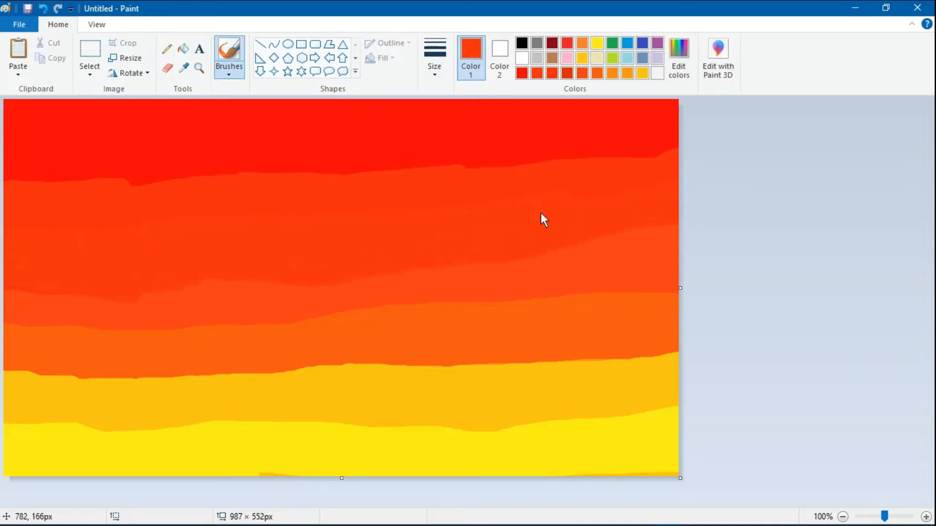
drag(633, 233, 518, 262)
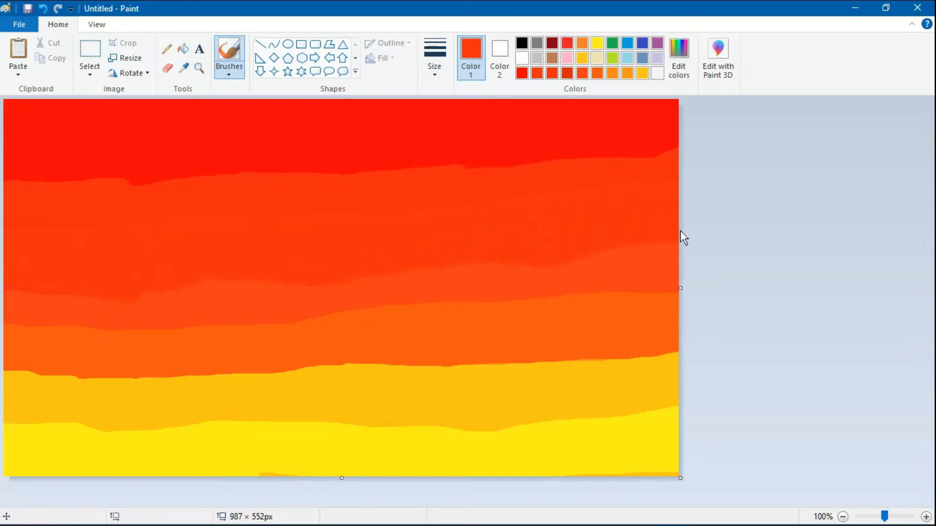
- Touch up the lighter orange-red band's upper edge and widen the band downward over the orange band
click(567, 74)
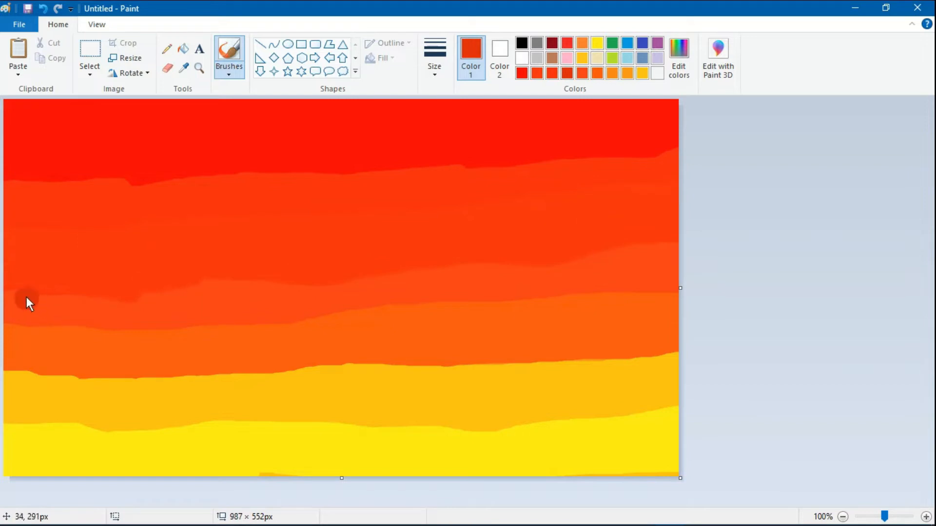
click(584, 73)
drag(107, 297, 86, 294)
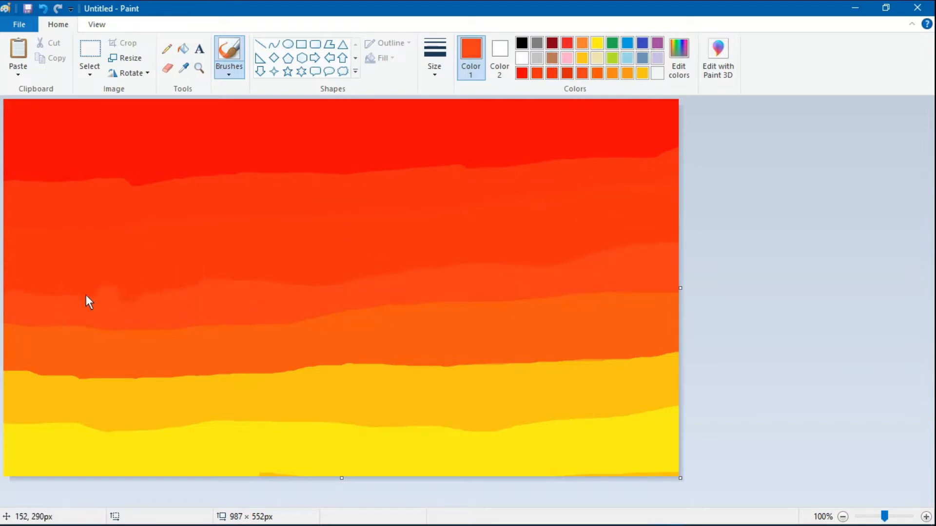
mouse_move(6, 347)
mouse_down()
mouse_move(39, 331)
mouse_move(67, 341)
mouse_move(57, 332)
mouse_move(214, 334)
mouse_move(195, 333)
mouse_move(660, 291)
mouse_up()
- Widen the orange band downward over the amber band across the full canvas width
click(611, 74)
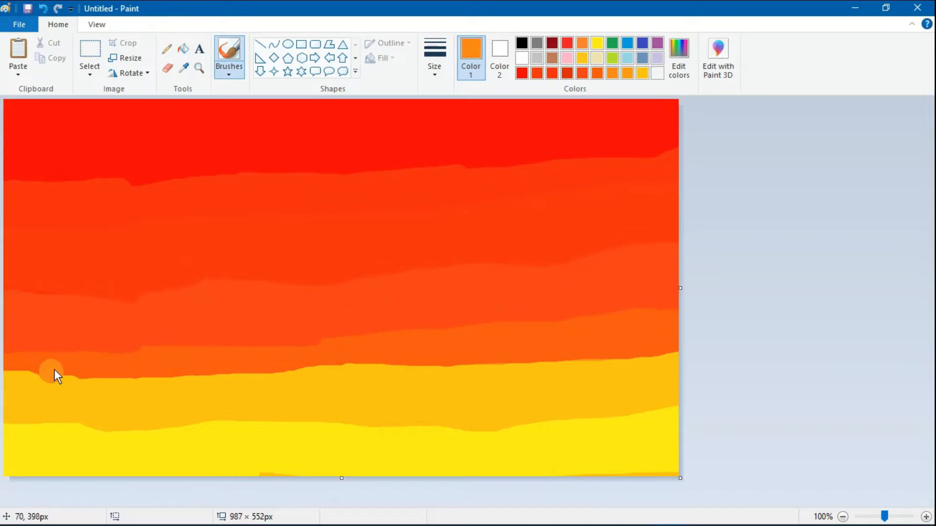
click(598, 74)
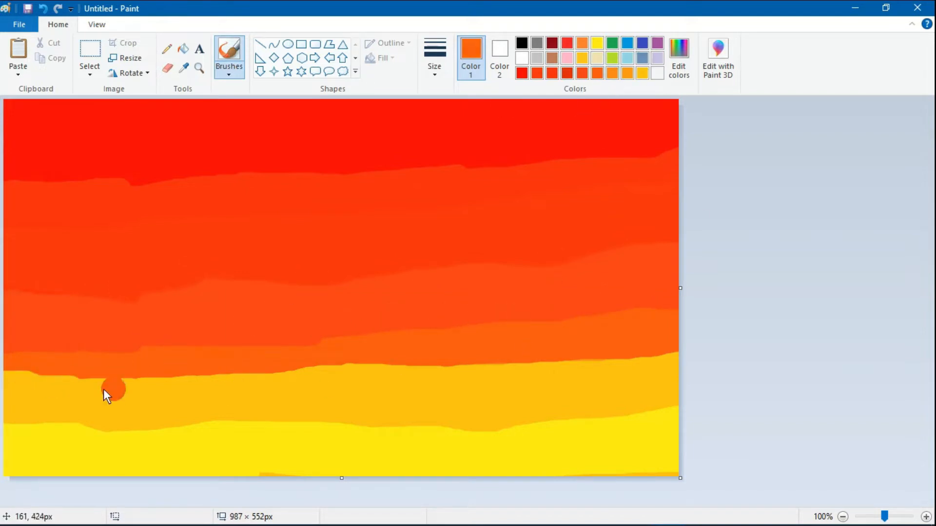
mouse_move(16, 380)
mouse_down()
mouse_move(66, 380)
mouse_move(3, 398)
mouse_move(93, 376)
mouse_move(114, 375)
mouse_move(65, 391)
mouse_move(261, 371)
mouse_move(345, 366)
mouse_move(199, 382)
mouse_move(396, 371)
mouse_move(461, 356)
mouse_move(588, 357)
mouse_move(296, 370)
mouse_move(367, 377)
mouse_up()
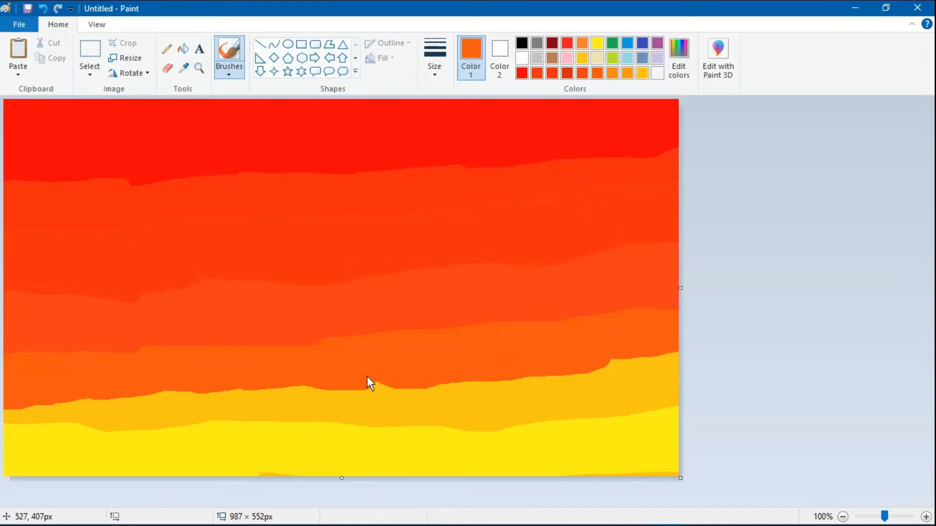
drag(605, 350, 679, 352)
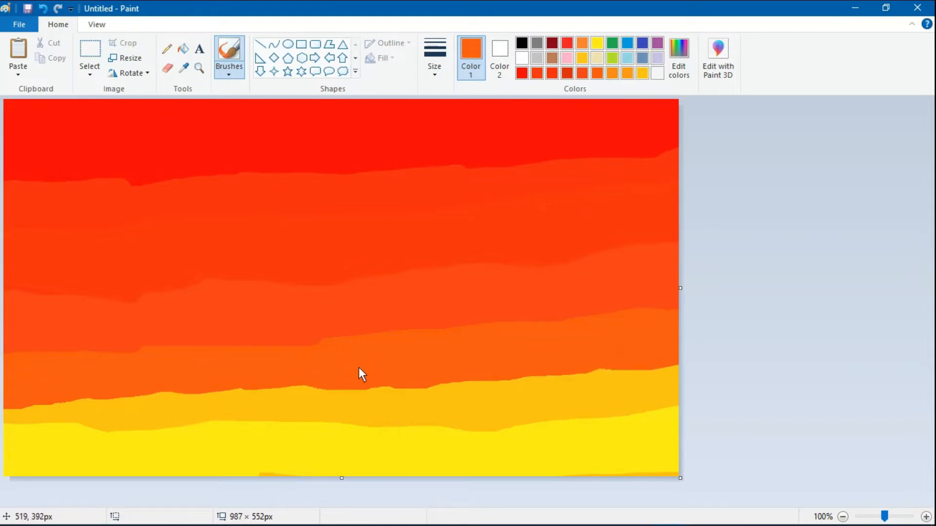
- Smooth the amber band's upper edge and extend the band downward over the yellow in the left half of the canvas
click(629, 72)
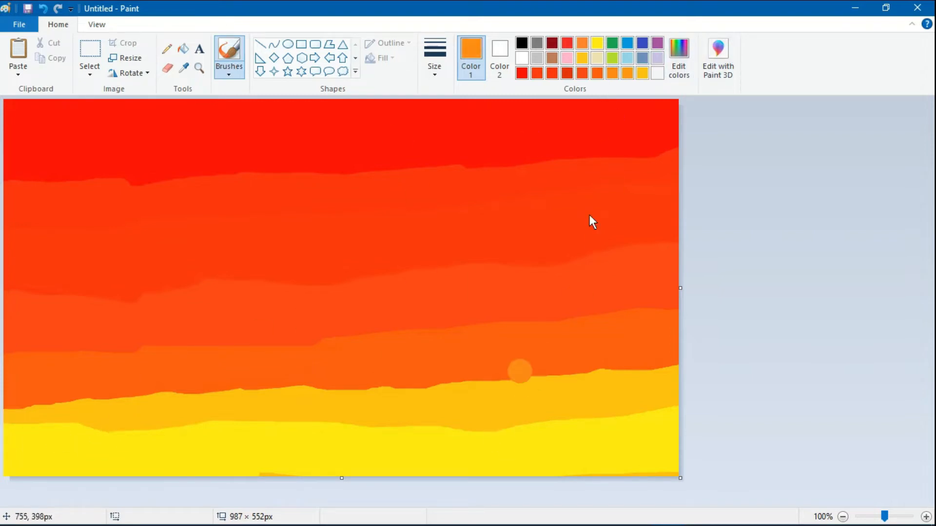
click(643, 73)
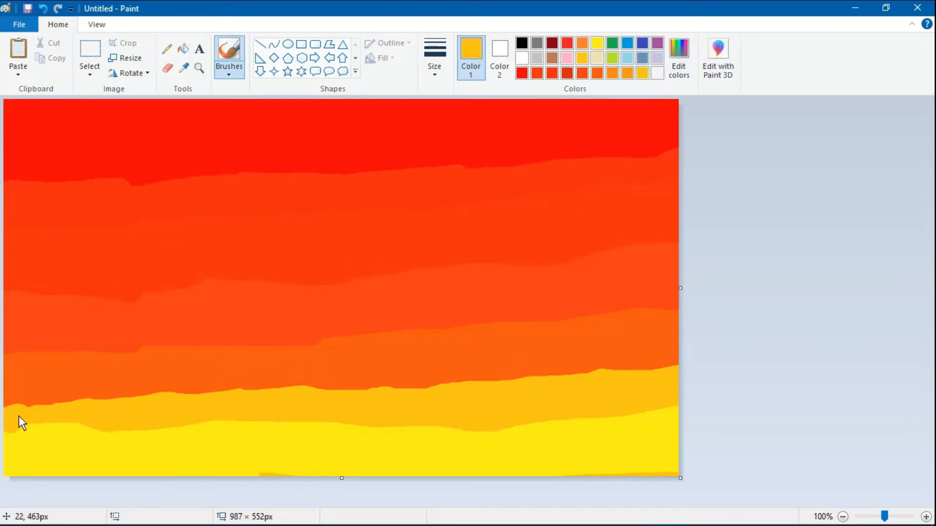
mouse_move(45, 409)
mouse_down()
mouse_move(0, 420)
mouse_move(66, 427)
mouse_move(1, 433)
mouse_up()
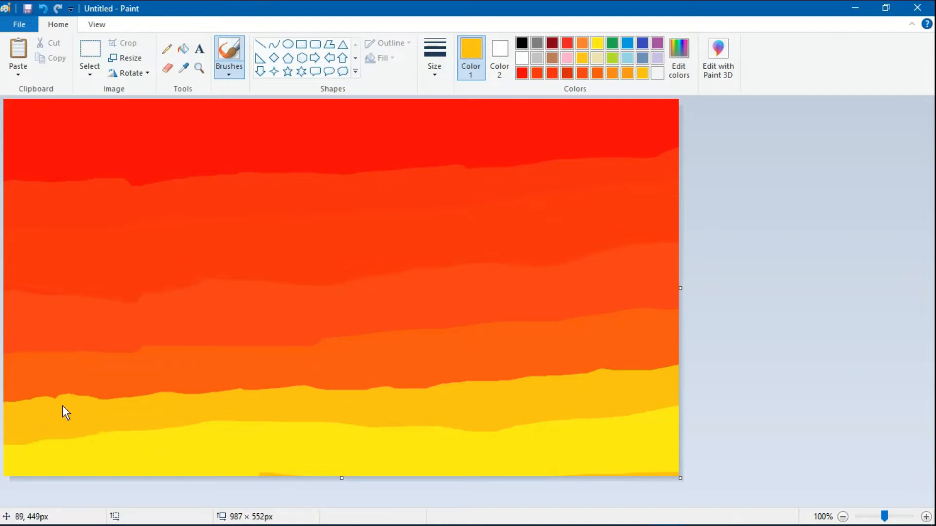
drag(83, 411, 329, 402)
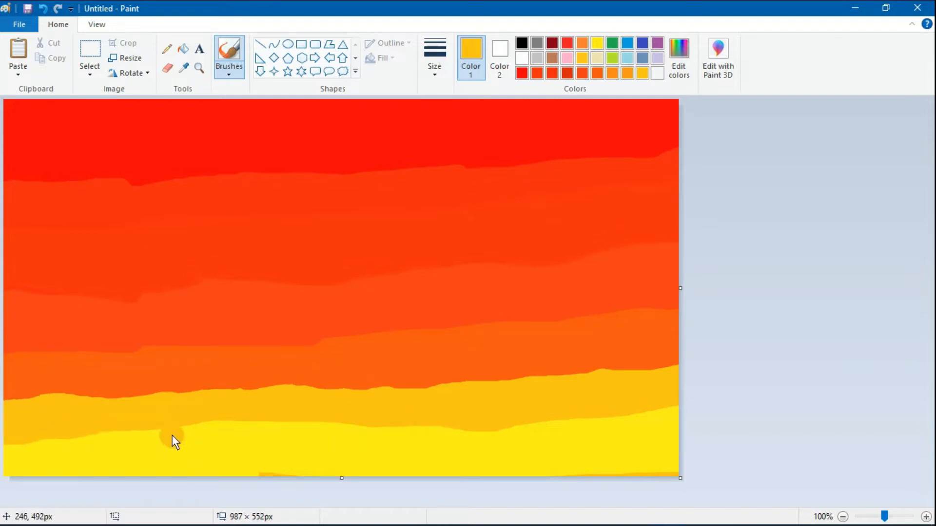
drag(205, 421, 316, 416)
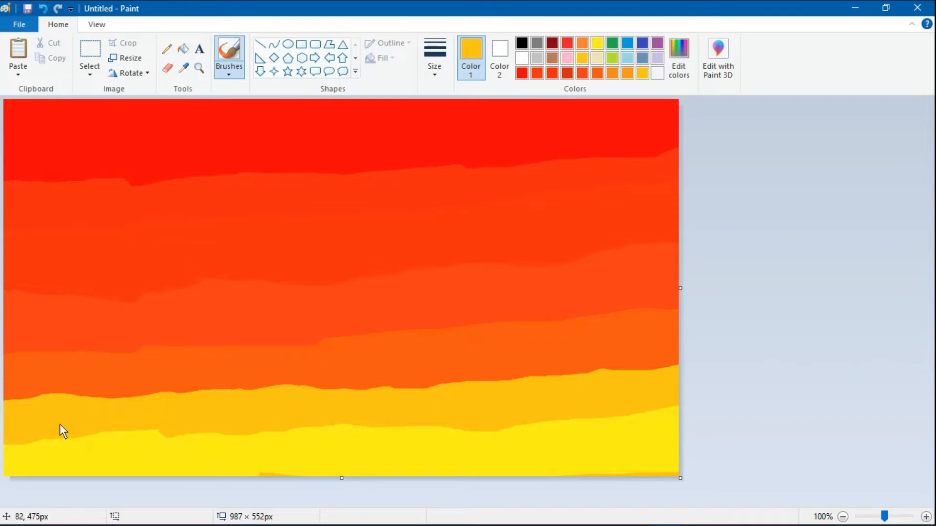
- Resize the image to 6 px high in pixels, without maintaining the aspect ratio so its width stays 987 px
click(131, 58)
click(156, 107)
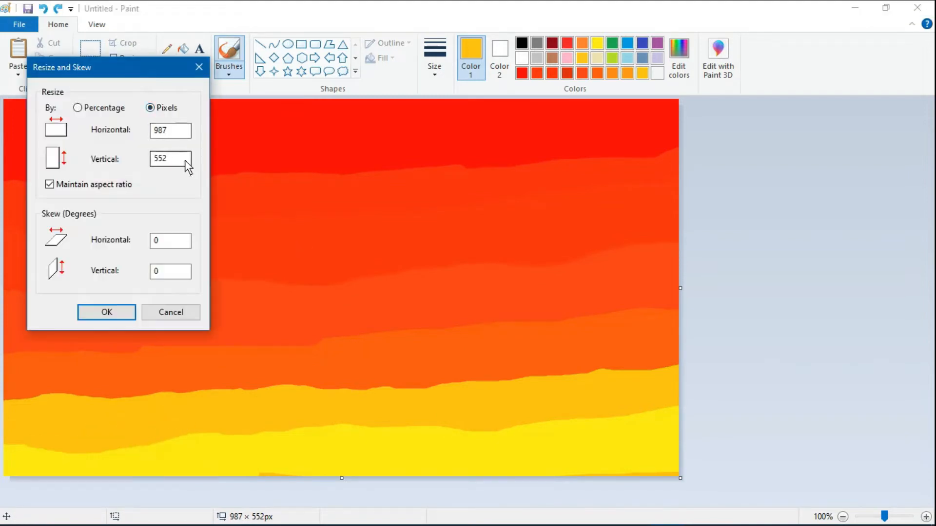
click(177, 163)
key(BackSpace)
key(BackSpace)
key(BackSpace)
text(6)
click(118, 314)
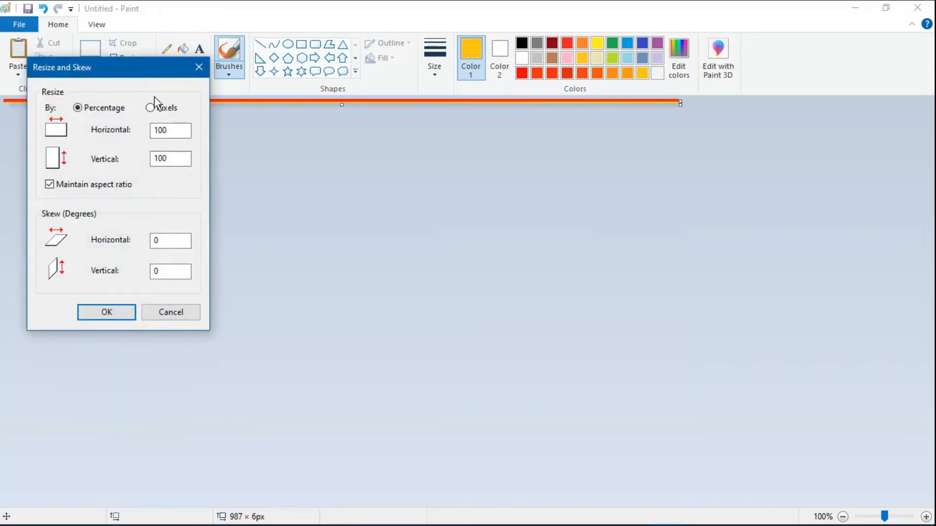
- Resize the image back to 552 px high with the aspect ratio unlocked, blending the bands into a smooth gradient
click(149, 109)
click(49, 185)
click(156, 159)
key(BackSpace)
text(552)
click(125, 317)
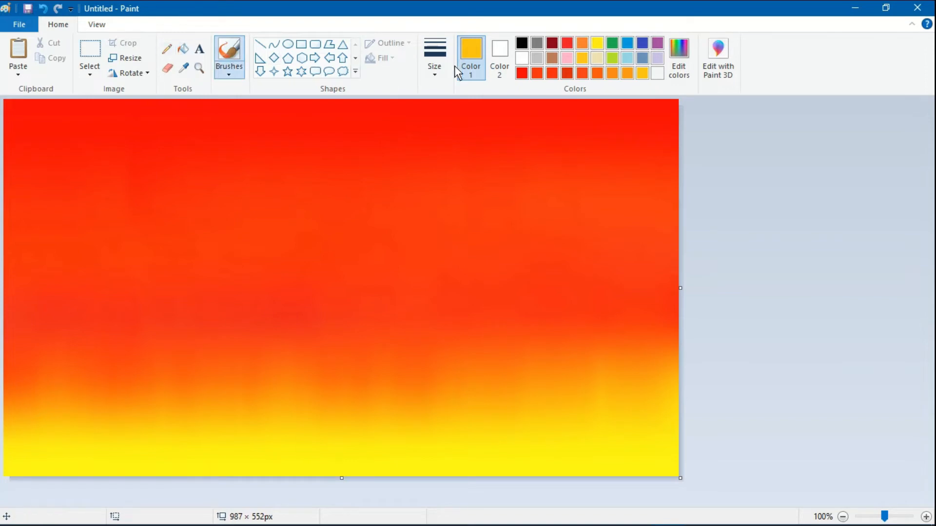
- Choose a thinner brush size and compress the whole gradient to about 464 px high, opening a blank strip along the bottom
click(437, 61)
click(459, 102)
click(90, 51)
drag(7, 104, 680, 478)
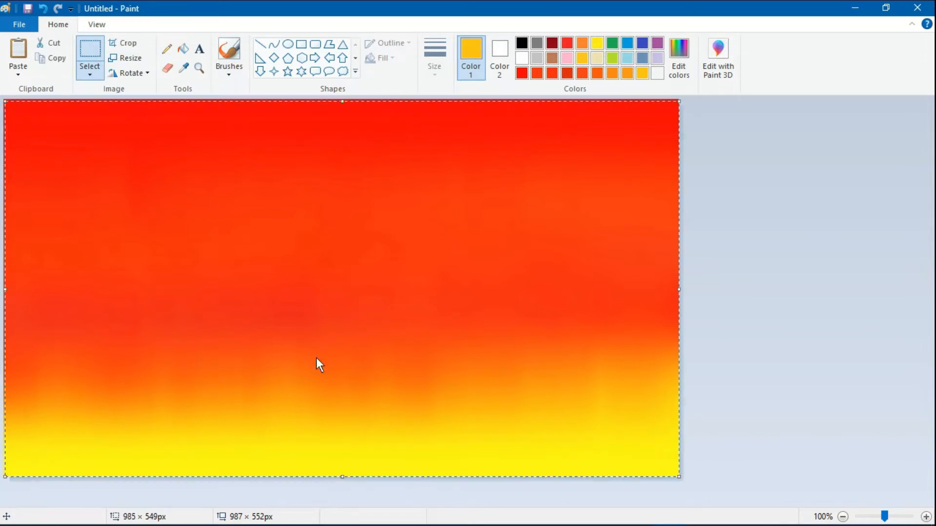
drag(343, 477, 340, 420)
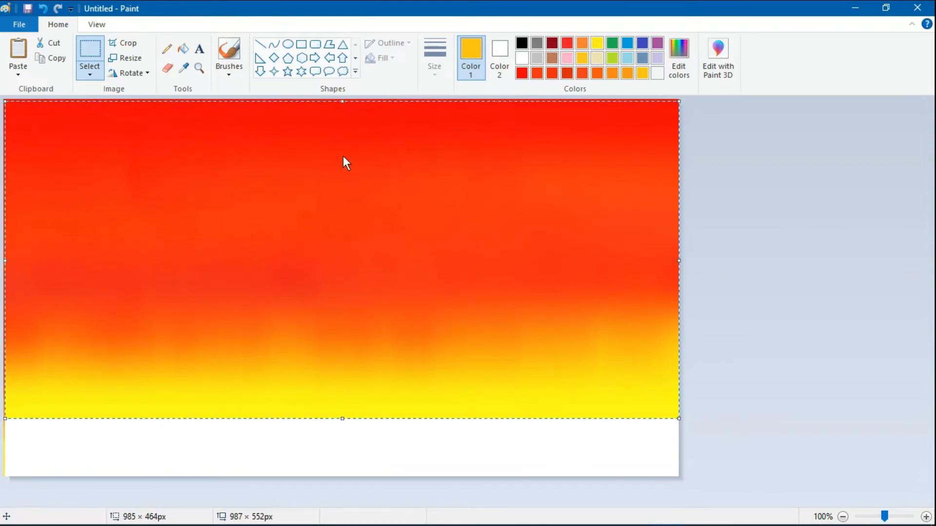
- Set both colors to black and fill the blank strip below the gradient as the ground
click(228, 50)
click(521, 45)
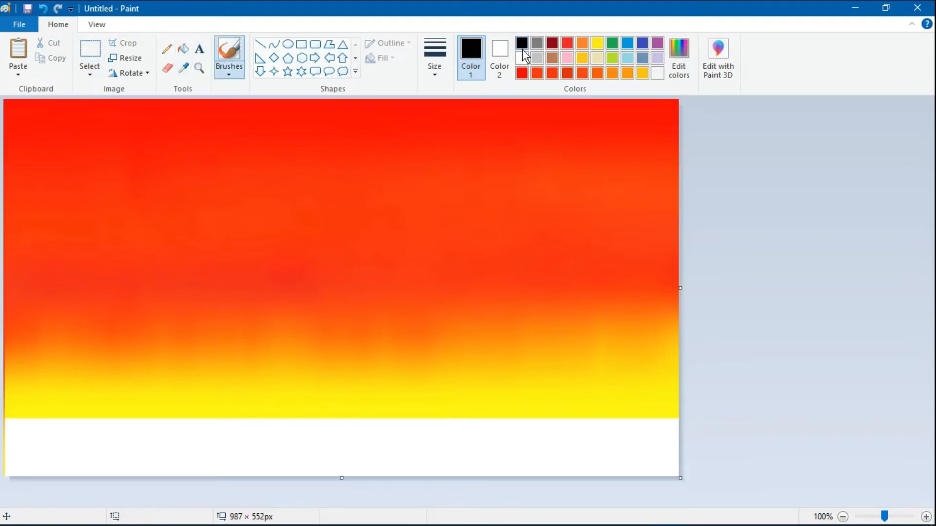
click(504, 56)
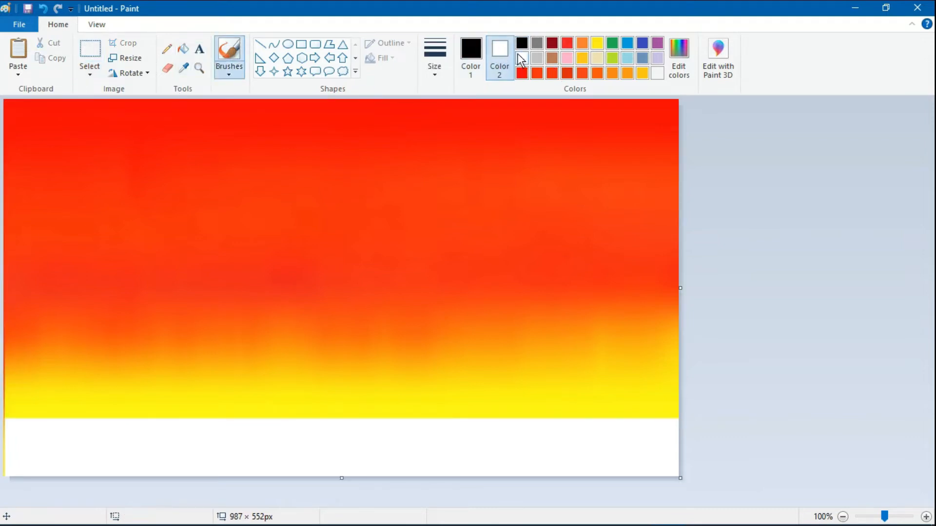
click(522, 44)
click(471, 54)
click(183, 49)
click(249, 440)
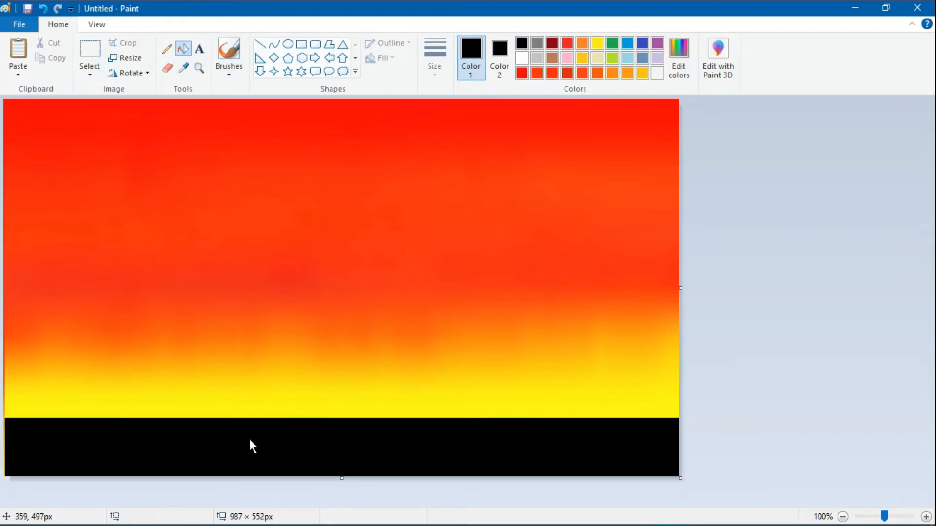
click(229, 49)
click(507, 46)
click(521, 58)
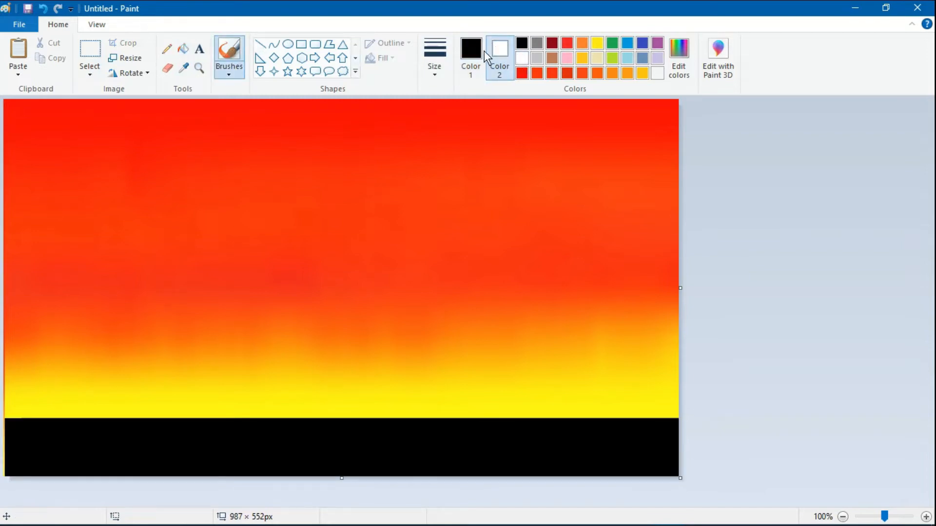
click(483, 51)
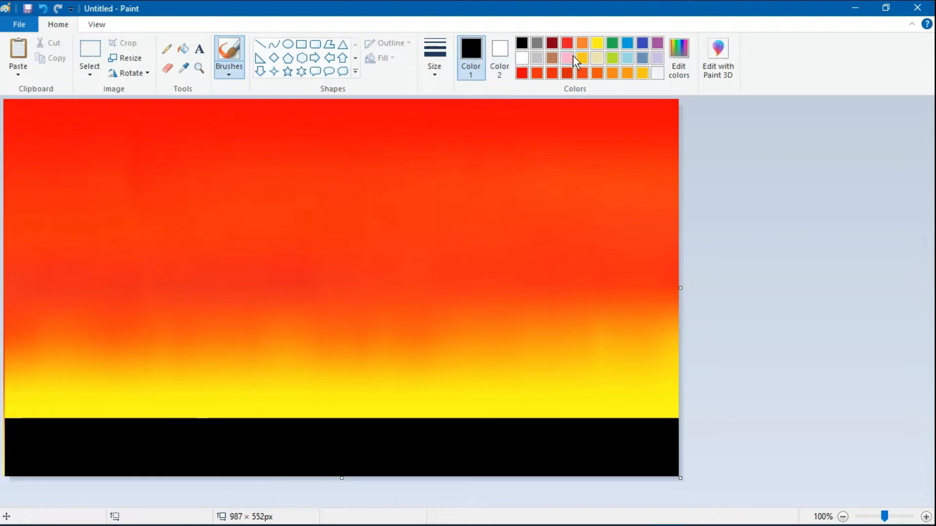
- Set both colors to yellow and draw a solid-filled ellipse about 182 × 164 px for the sun, near the canvas center above the ground
click(597, 43)
click(500, 49)
click(596, 44)
click(471, 51)
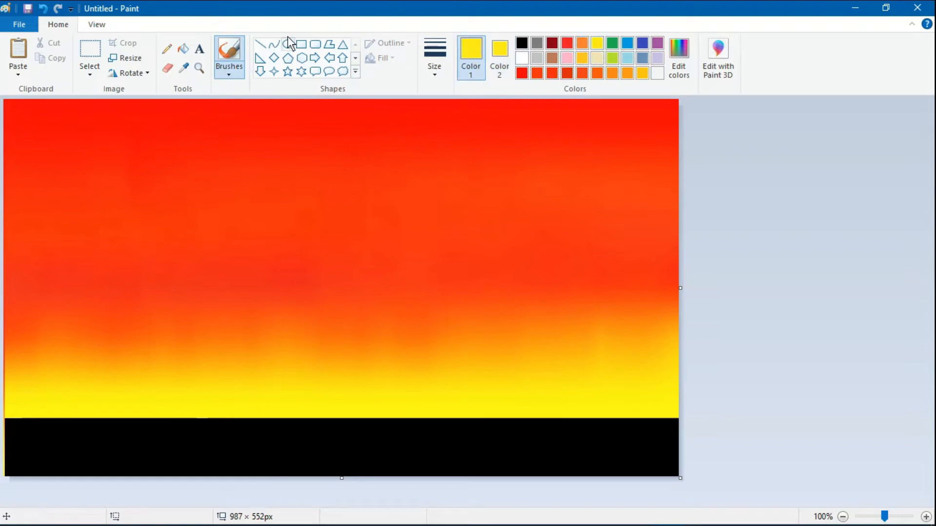
click(289, 44)
click(381, 58)
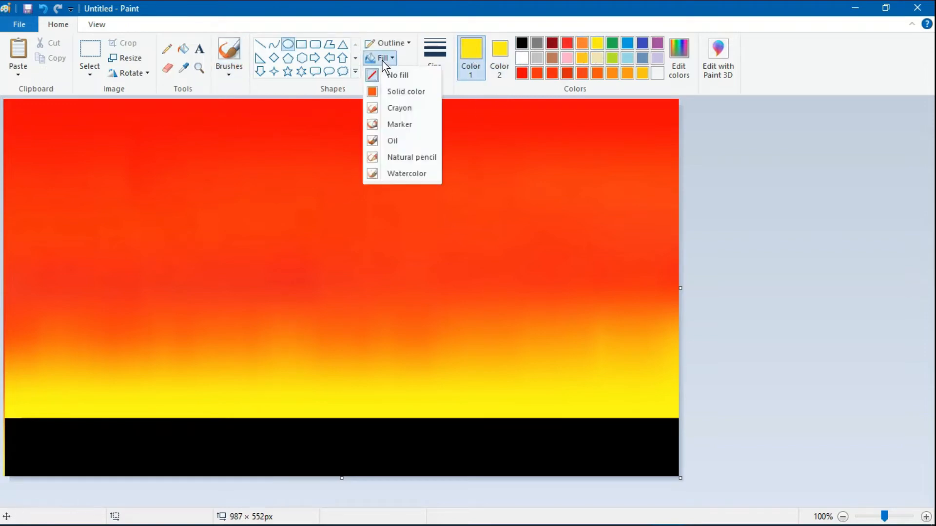
click(403, 92)
drag(276, 294, 361, 344)
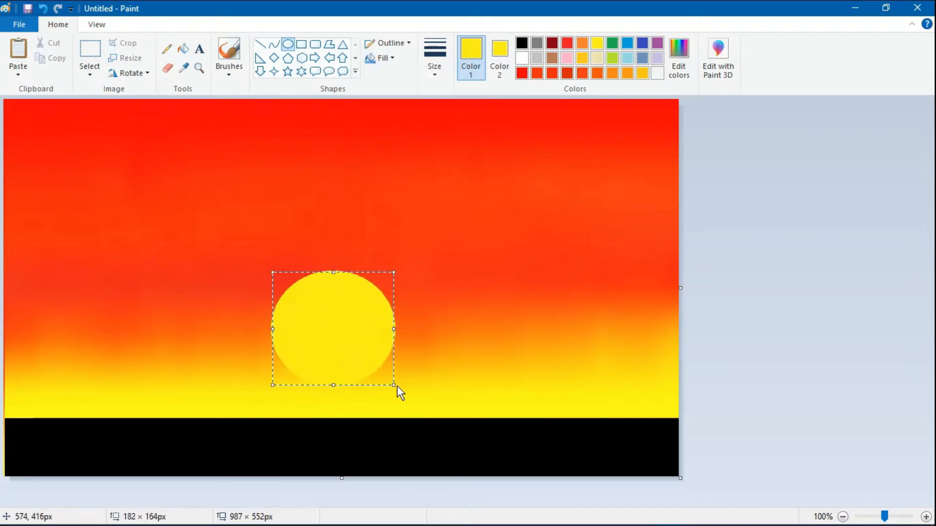
- Enlarge the sun to about 210 × 212 px and raise it so it sits centered just above the black ground
drag(397, 385, 413, 411)
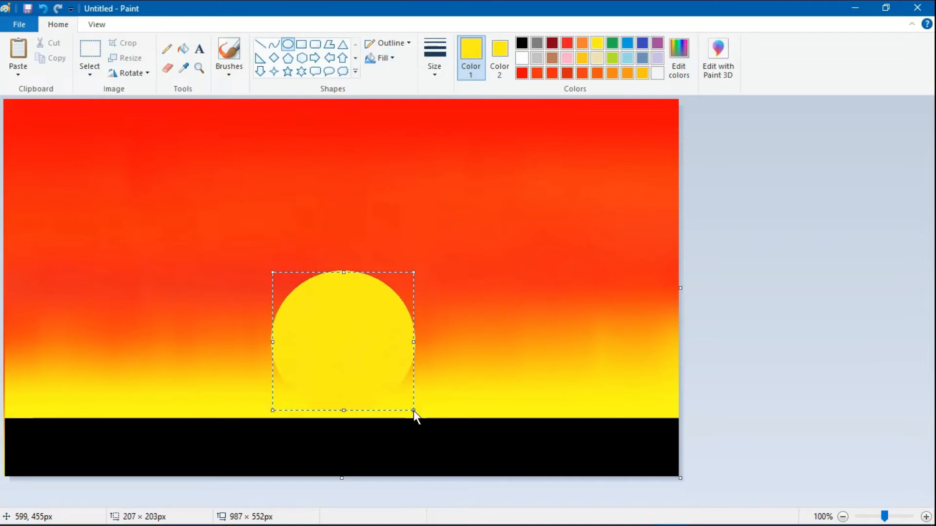
mouse_move(352, 369)
mouse_down()
mouse_move(342, 367)
mouse_move(368, 369)
mouse_move(356, 354)
mouse_up()
drag(413, 395, 418, 400)
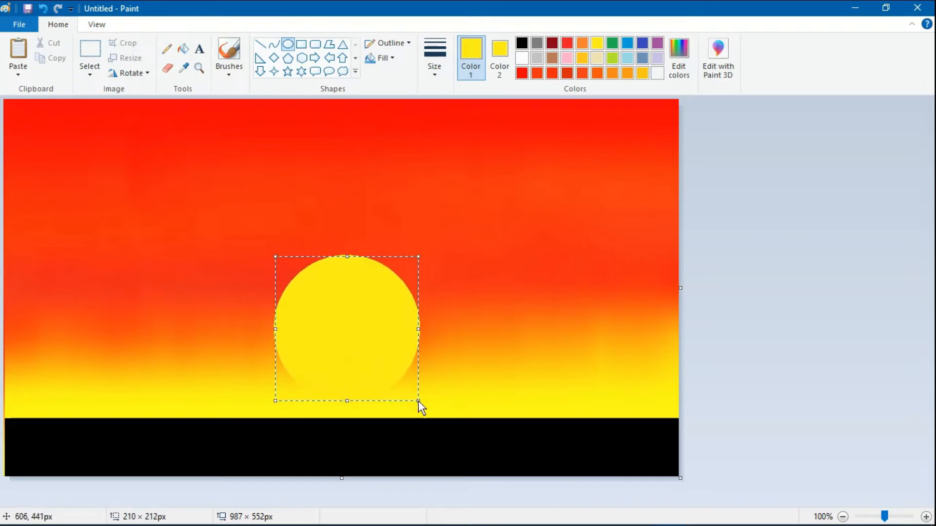
drag(377, 359, 358, 323)
click(459, 324)
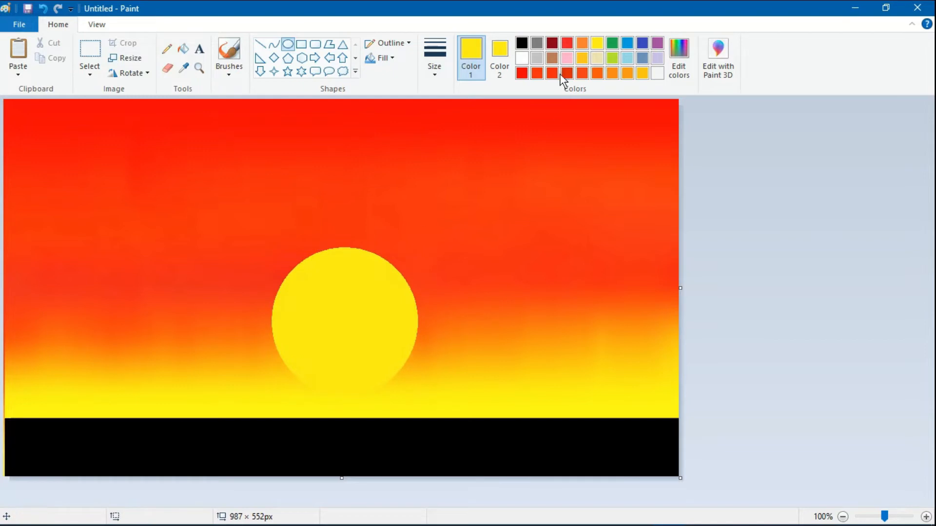
- Set Color 1 to black and Color 2 to white and brush a wavy outline of low hills along the ground's upper edge
click(522, 43)
right_click(522, 57)
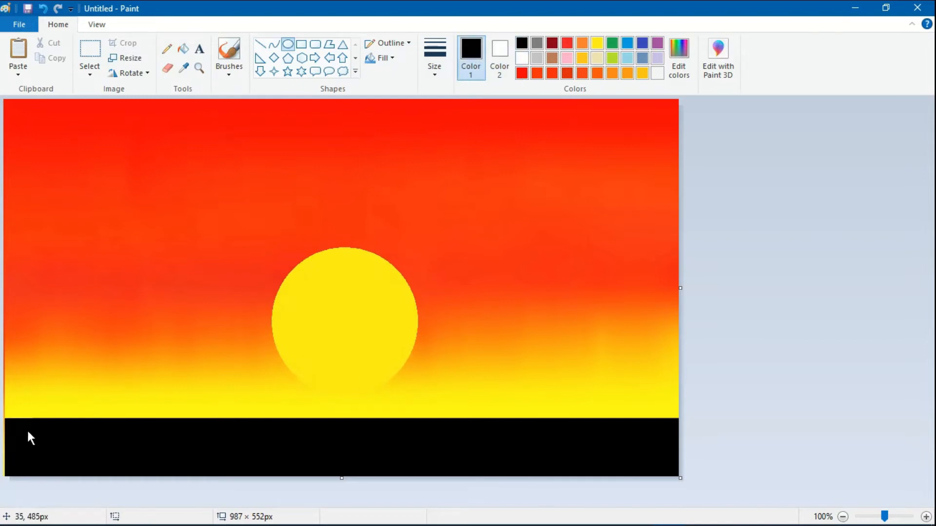
drag(4, 416, 8, 414)
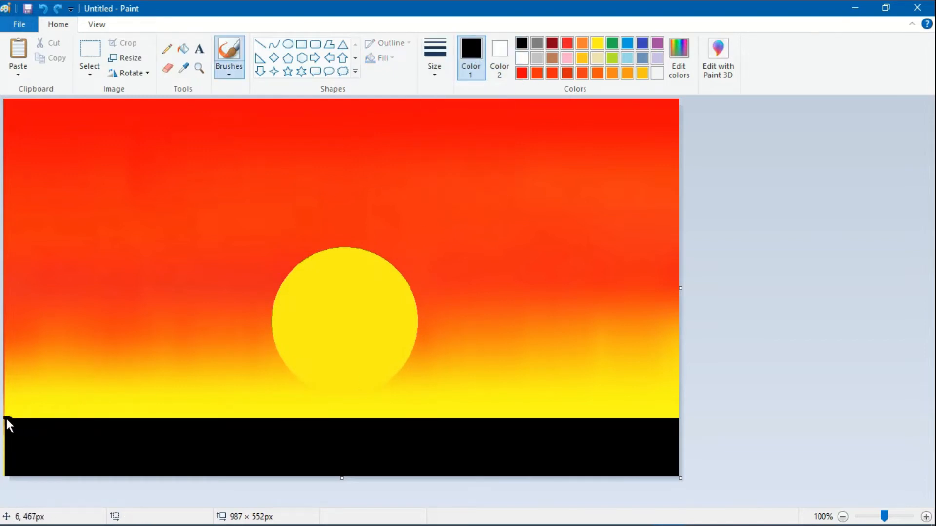
mouse_move(31, 420)
mouse_down()
mouse_move(53, 423)
mouse_move(5, 416)
mouse_move(80, 422)
mouse_move(55, 422)
mouse_up()
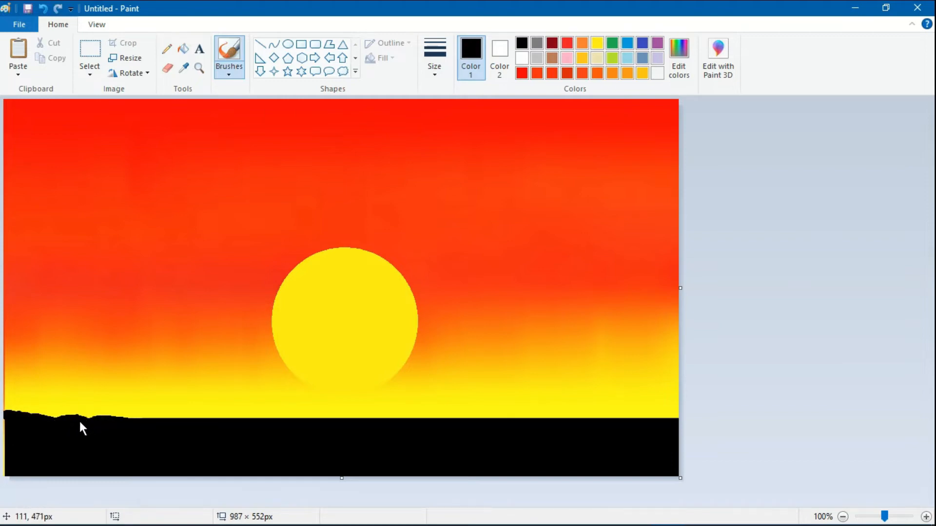
drag(80, 423, 143, 416)
mouse_move(184, 416)
mouse_down()
mouse_move(231, 421)
mouse_move(175, 422)
mouse_move(277, 423)
mouse_up()
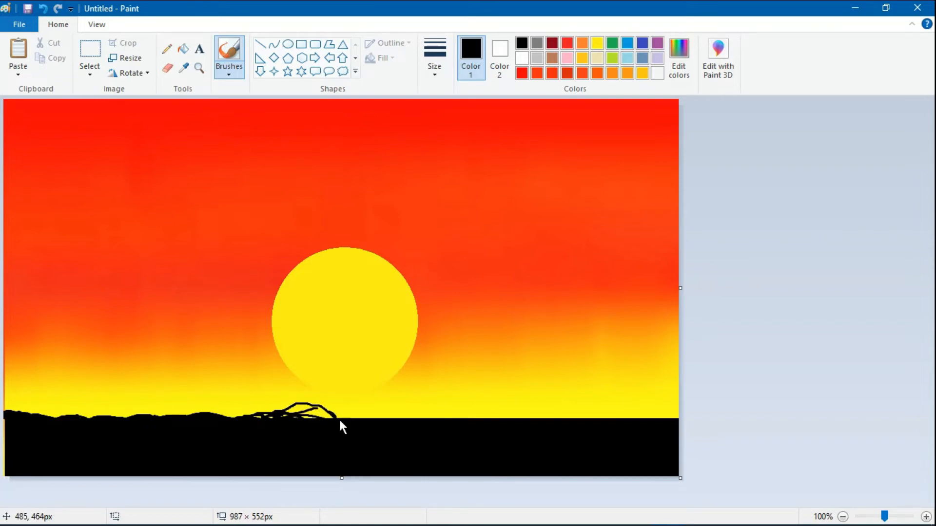
drag(382, 420, 406, 415)
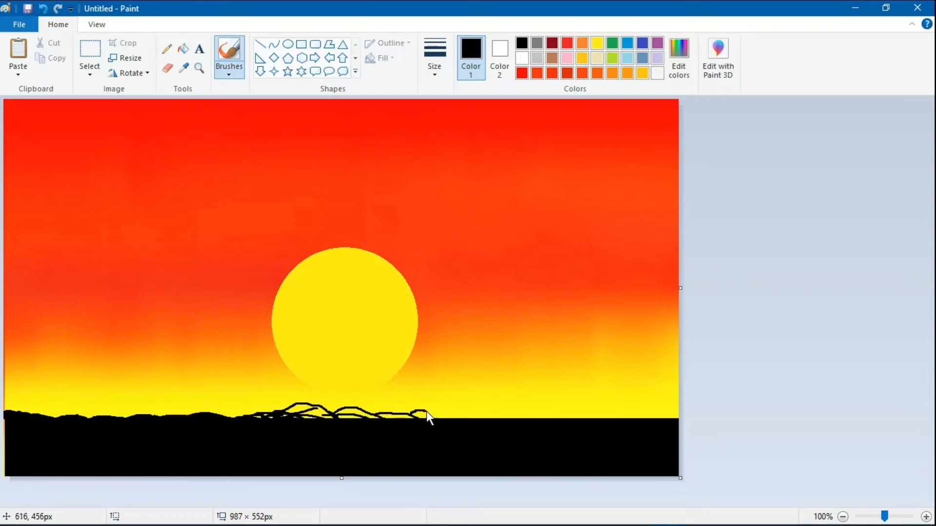
drag(468, 411, 554, 417)
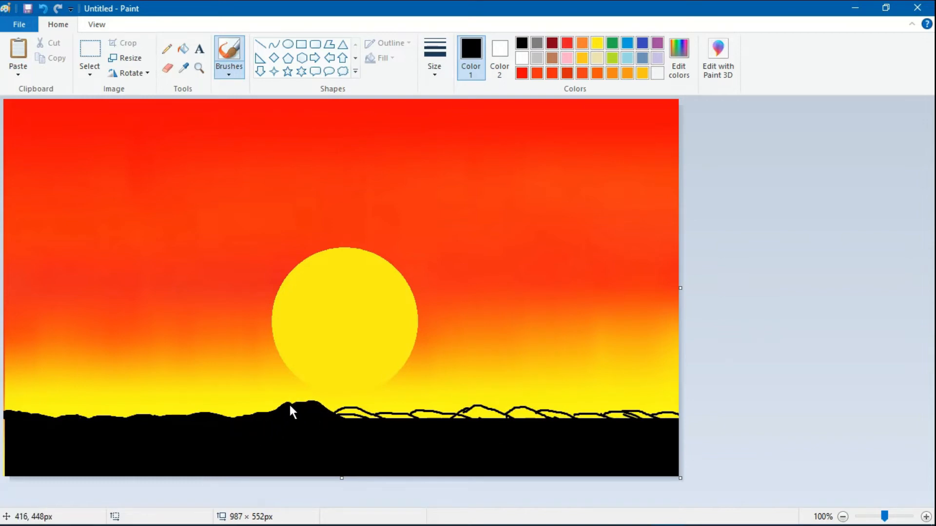
- Fill the gaps beneath the hill outline with black strokes and build up a few extra bumps along the ridge
drag(289, 408, 339, 423)
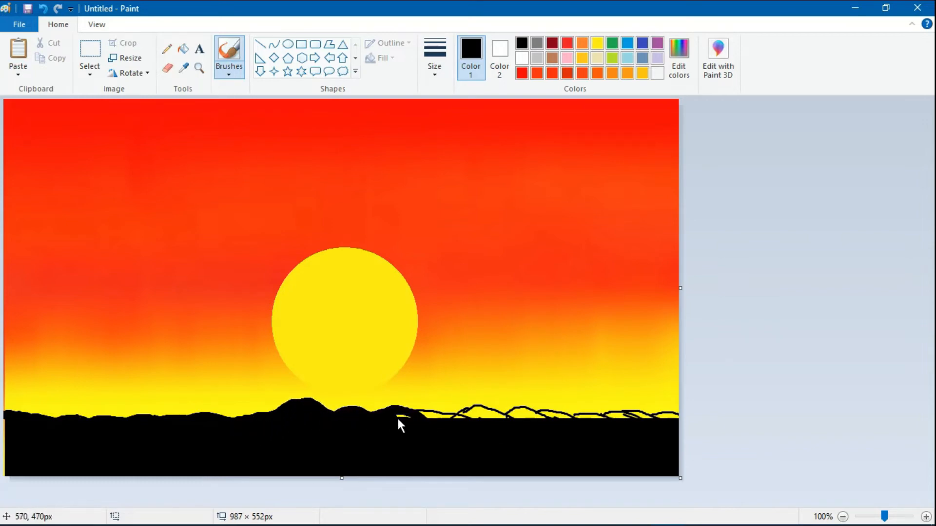
mouse_move(398, 419)
mouse_down()
mouse_move(465, 427)
mouse_move(422, 418)
mouse_move(493, 414)
mouse_move(471, 413)
mouse_move(537, 428)
mouse_move(525, 410)
mouse_move(507, 418)
mouse_move(683, 419)
mouse_up()
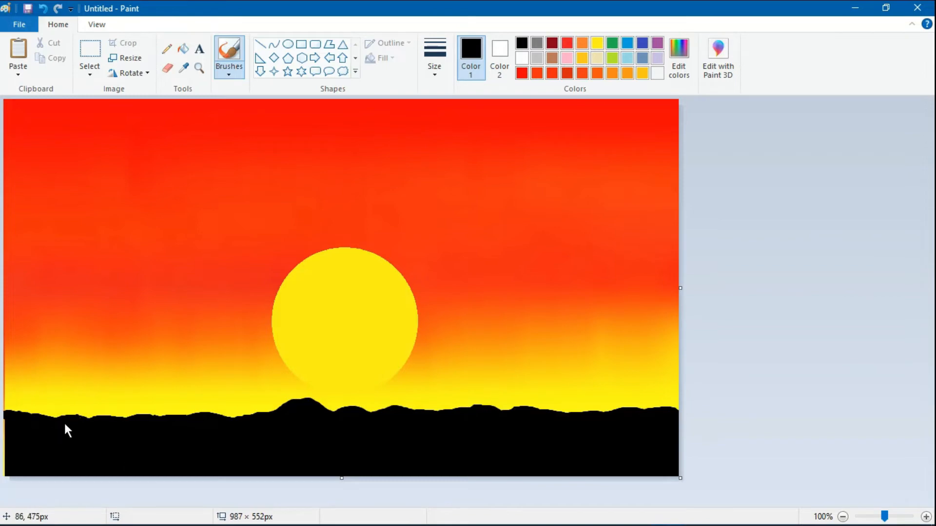
mouse_move(154, 414)
mouse_down()
mouse_move(247, 417)
mouse_move(293, 405)
mouse_move(369, 443)
mouse_up()
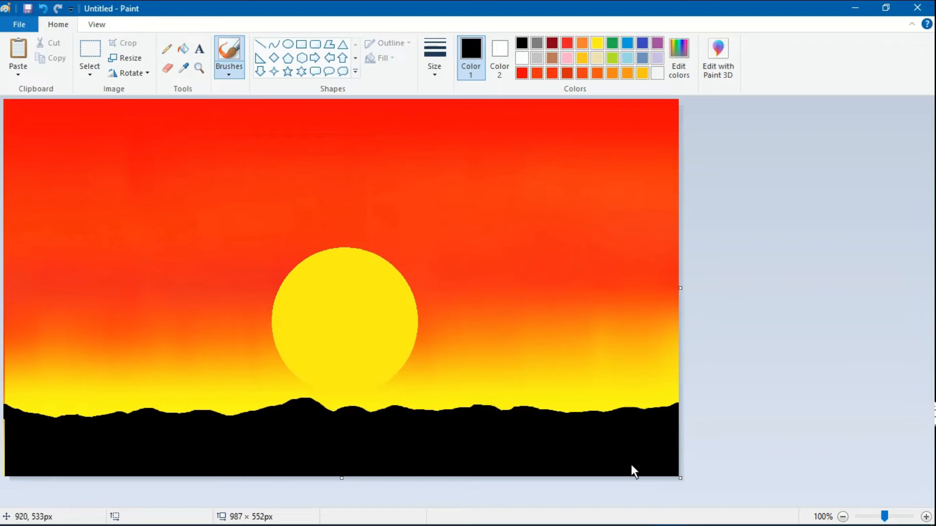
- Choose the second-thinnest brush size and sketch a tree trunk outline in front of the sun, with a long limb rising to the upper left
click(435, 59)
click(459, 132)
mouse_move(328, 291)
mouse_down()
mouse_move(334, 413)
mouse_move(339, 332)
mouse_move(345, 407)
mouse_up()
mouse_move(331, 344)
mouse_down()
mouse_move(194, 179)
mouse_move(305, 321)
mouse_move(214, 198)
mouse_up()
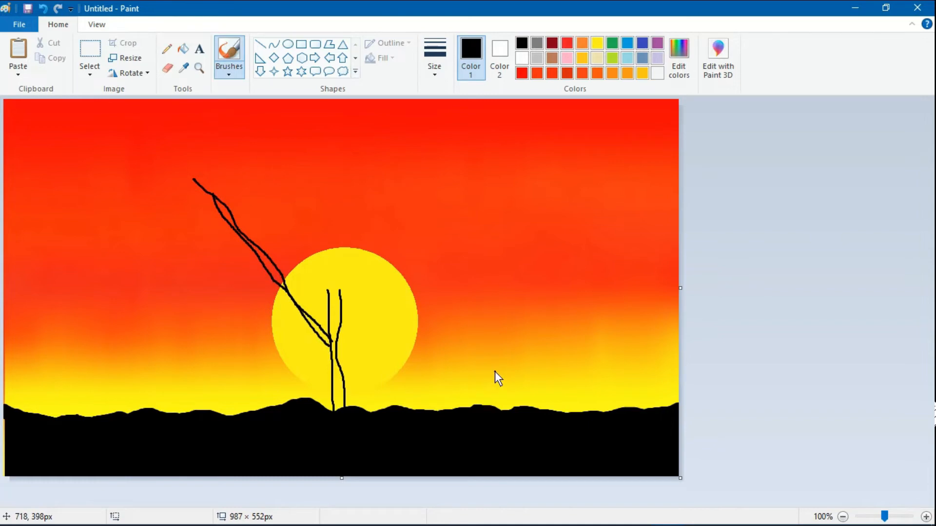
- Add a side branch to the left limb and two curved branches spreading left and right from the trunk's top
drag(264, 271, 156, 218)
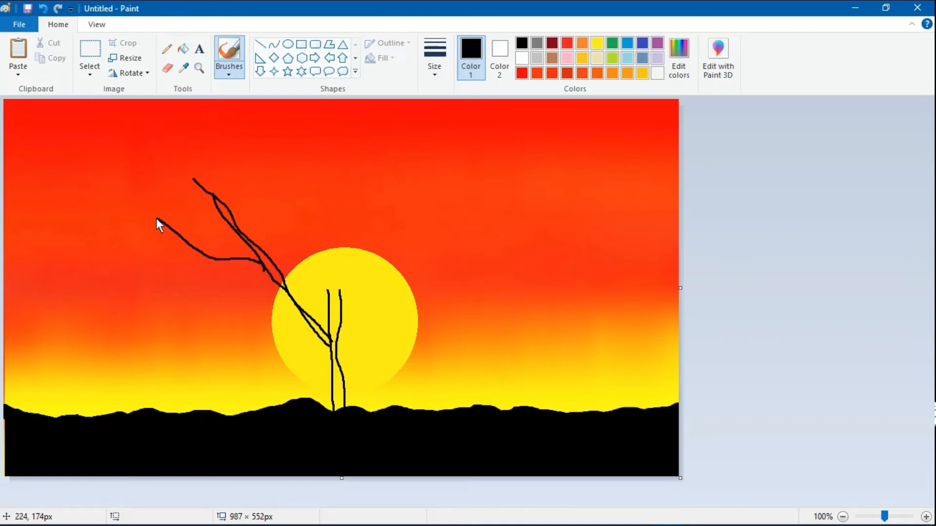
key(ctrl+z)
drag(267, 271, 136, 203)
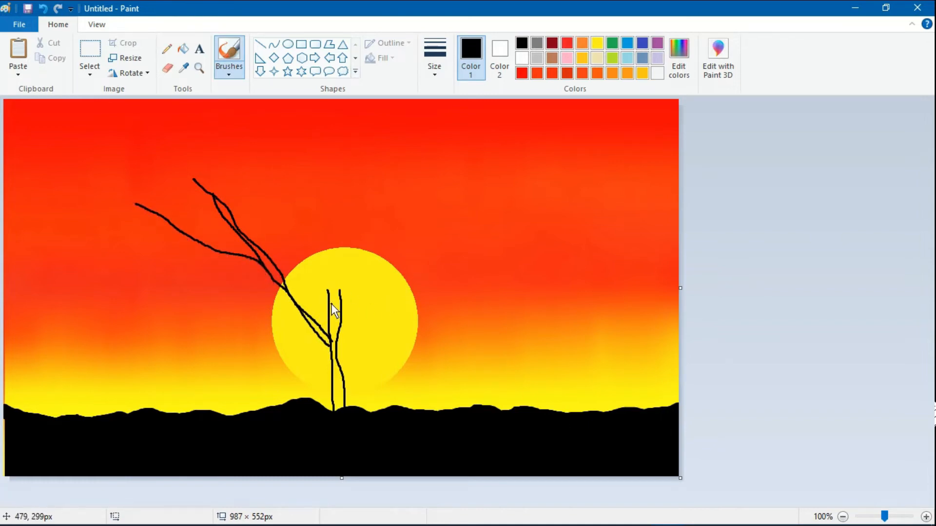
mouse_move(328, 293)
mouse_down()
mouse_move(319, 238)
mouse_move(275, 171)
mouse_up()
mouse_move(330, 300)
mouse_down()
mouse_move(393, 224)
mouse_move(411, 159)
mouse_up()
key(ctrl+z)
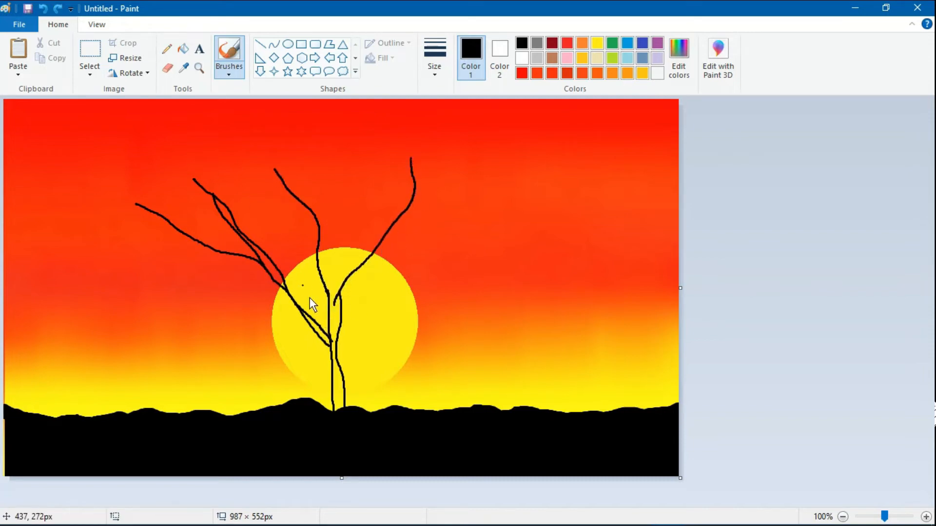
- Fill the inside of the trunk with black brush strokes from the ground up to its fork
drag(338, 390, 338, 382)
drag(338, 315, 337, 358)
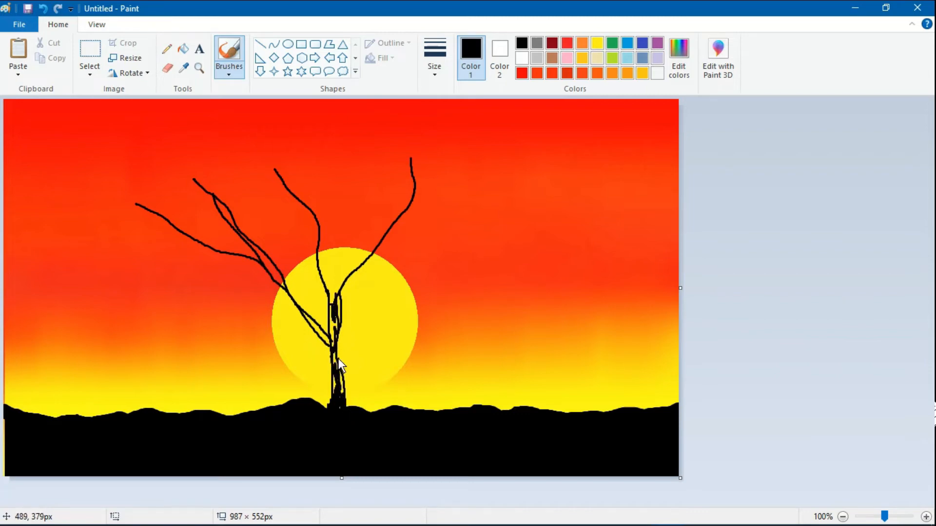
key(ctrl+z)
mouse_move(341, 322)
mouse_down()
mouse_move(340, 372)
mouse_move(338, 336)
mouse_up()
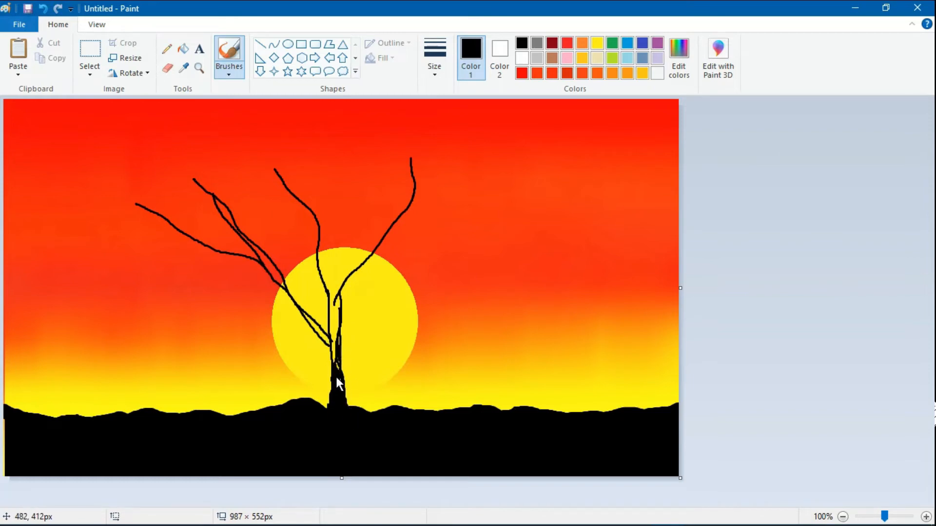
drag(336, 377, 339, 346)
drag(333, 303, 333, 357)
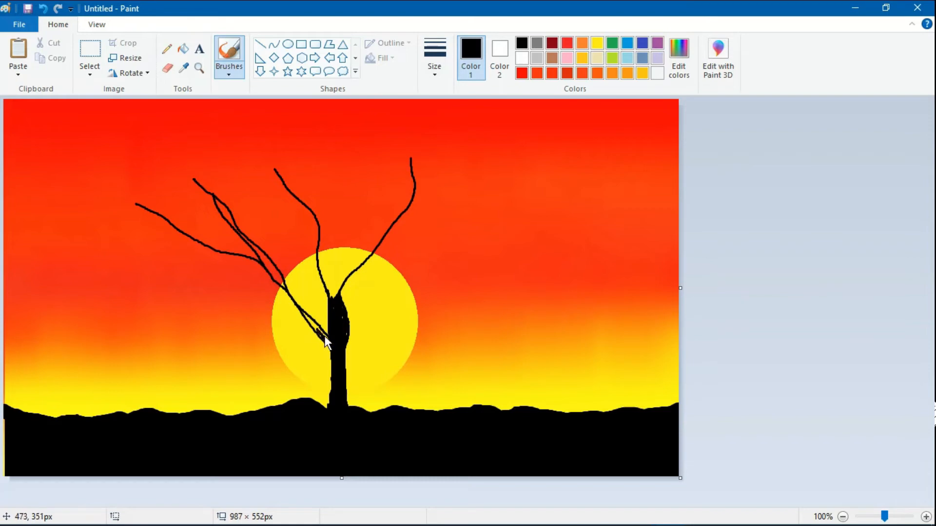
- Fill in the lower part of the left limb and thicken its side branch with black strokes
drag(325, 340, 314, 324)
drag(292, 294, 300, 302)
mouse_move(135, 206)
mouse_down()
mouse_move(199, 244)
mouse_move(265, 264)
mouse_up()
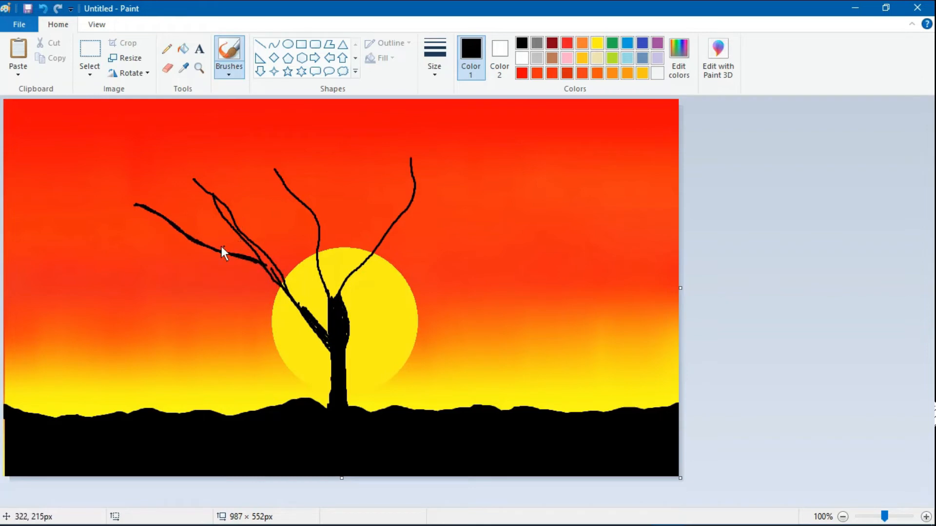
- Add secondary branches curving upward from the left limb and from the middle and right upper branches
drag(134, 154, 178, 226)
drag(225, 135, 253, 243)
drag(309, 143, 320, 223)
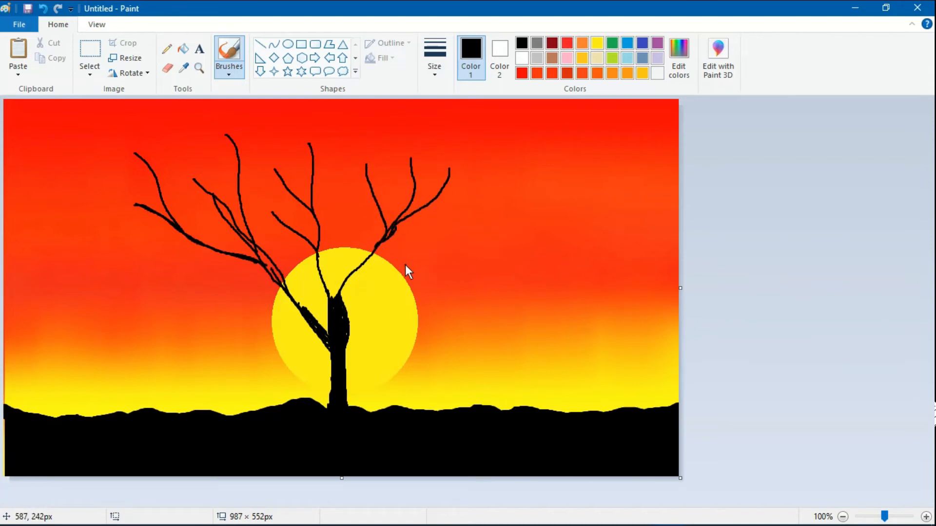
drag(318, 261, 347, 170)
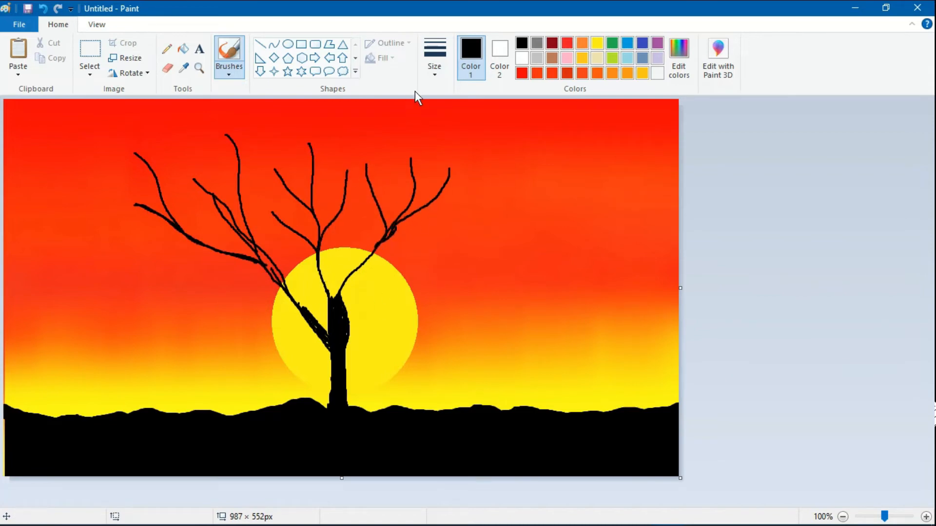
- Choose the thinnest brush size and draw fine twigs on the upper branches across the whole crown
click(434, 63)
click(466, 95)
mouse_move(285, 152)
mouse_down()
mouse_move(290, 187)
mouse_move(275, 190)
mouse_move(303, 197)
mouse_up()
mouse_move(298, 156)
mouse_down()
mouse_move(312, 190)
mouse_move(337, 209)
mouse_up()
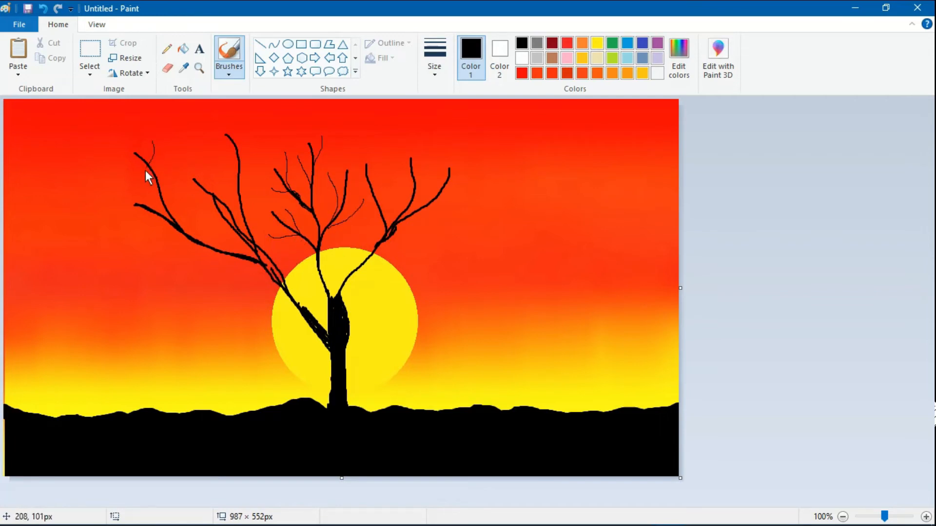
drag(127, 170, 157, 189)
drag(136, 230, 160, 223)
drag(255, 136, 238, 189)
drag(206, 161, 236, 197)
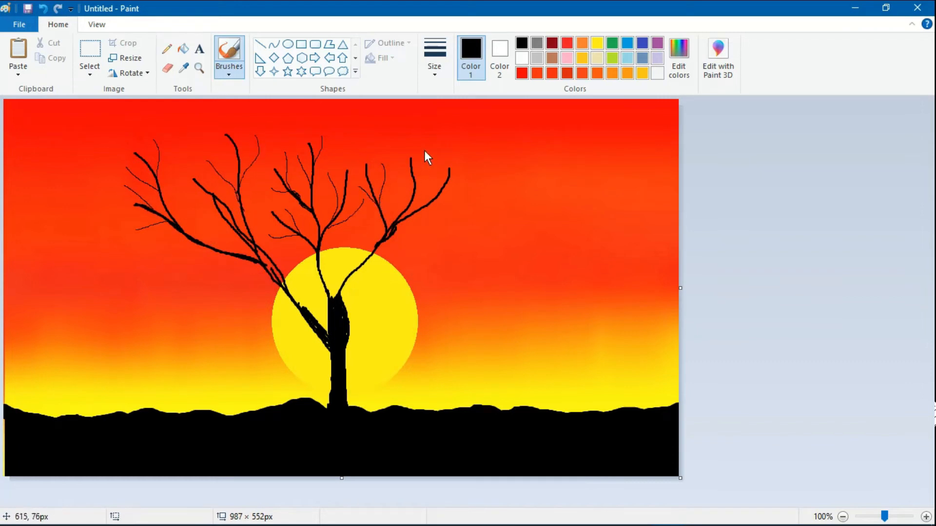
drag(434, 153, 416, 190)
- Return to the second-thinnest brush size and add a low branch at the far left and a forked limb on the trunk's right side
click(434, 57)
click(439, 111)
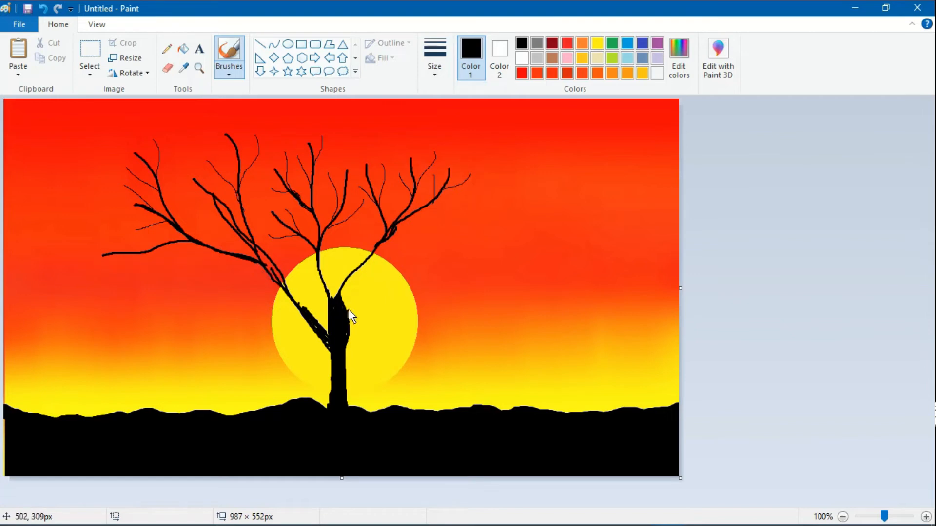
drag(349, 309, 490, 209)
drag(418, 260, 543, 236)
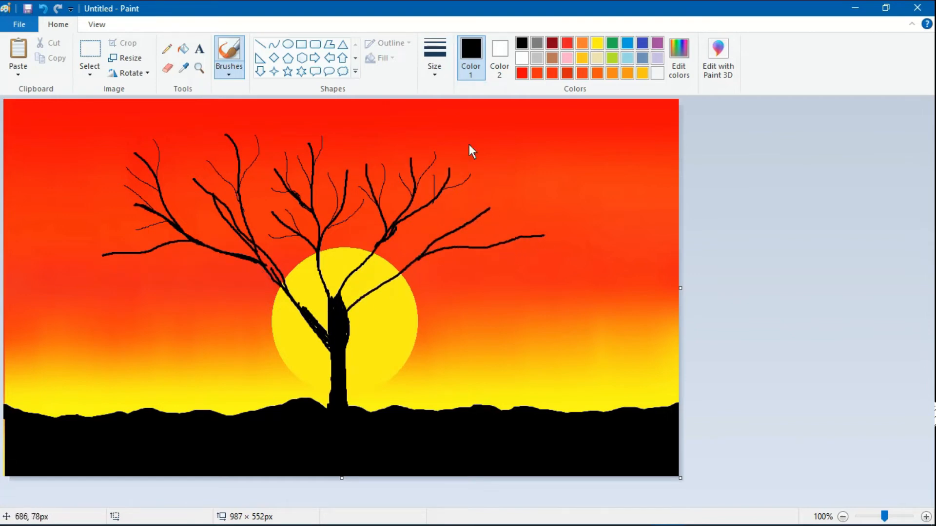
- Choose the thinnest brush size and draw fine twigs on the low left branch, the right limb and the branches above the sun
click(434, 58)
click(439, 111)
drag(145, 255, 95, 225)
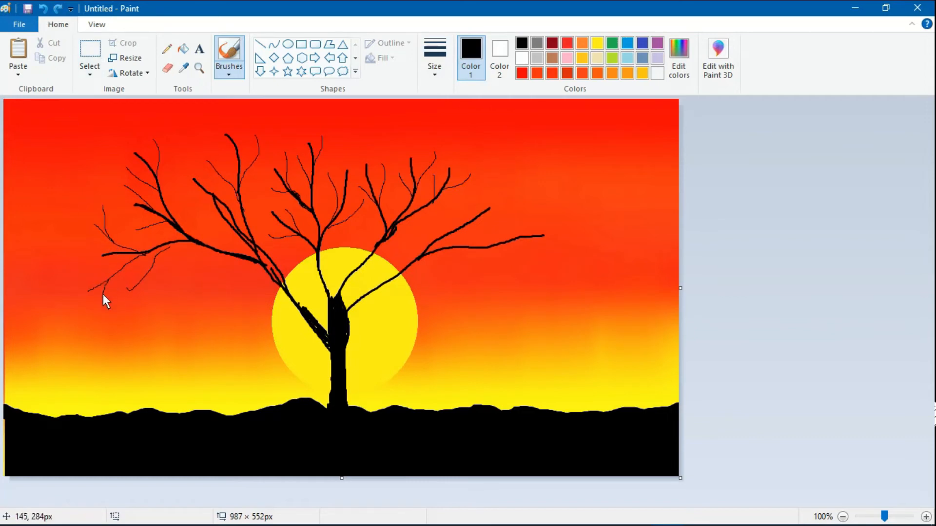
drag(103, 294, 99, 305)
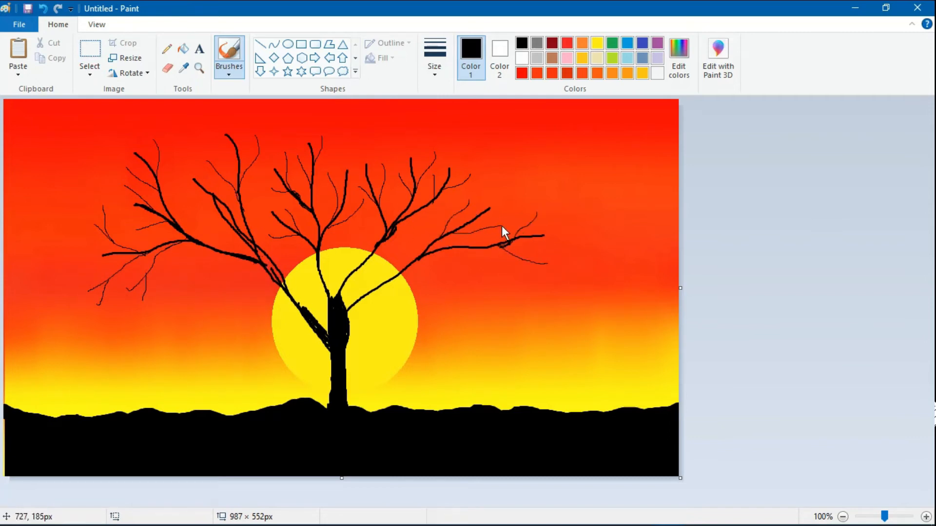
drag(235, 122, 236, 171)
drag(171, 169, 170, 174)
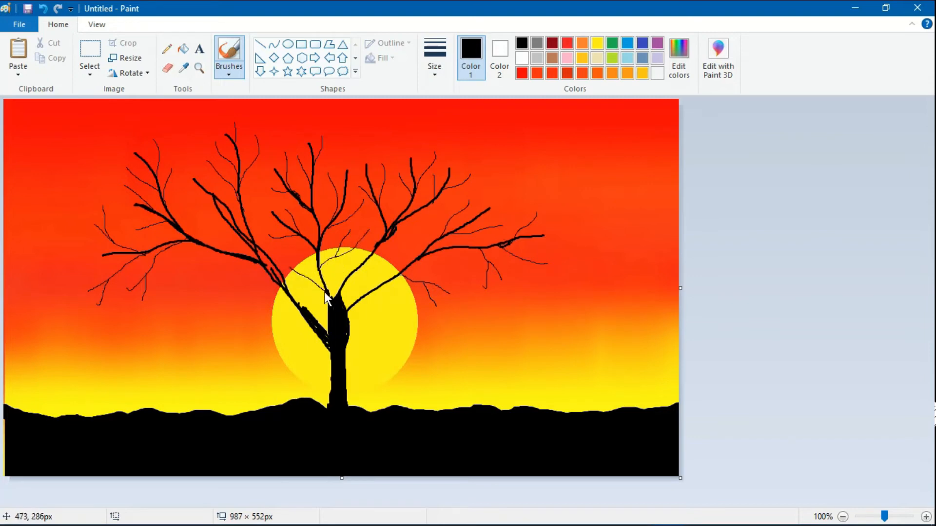
drag(302, 258, 318, 291)
- Draw a forked twig hanging below the left limb, undo it, and redraw it with a different fork
drag(240, 258, 185, 290)
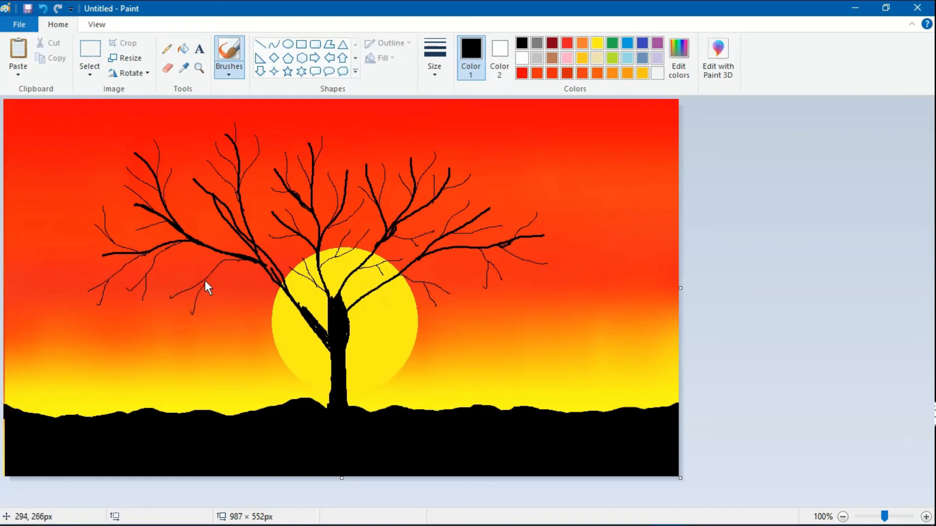
click(43, 9)
key(ctrl+z)
mouse_move(227, 257)
mouse_down()
mouse_move(168, 305)
mouse_move(185, 312)
mouse_up()
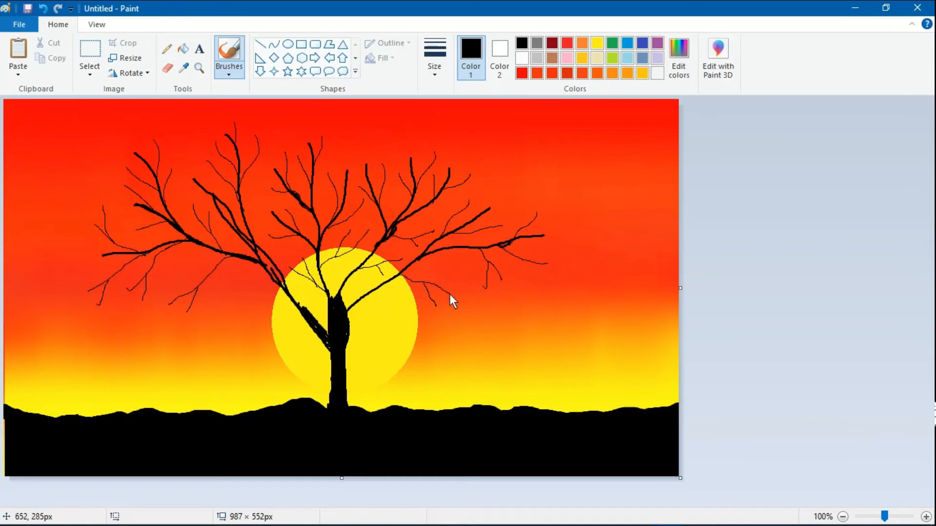
- Choose the second-thinnest brush size and thicken the left limb with solid black from the trunk to its fork
click(442, 68)
click(449, 122)
drag(273, 275, 323, 336)
mouse_move(274, 264)
mouse_down()
mouse_move(337, 346)
mouse_move(351, 342)
mouse_move(351, 307)
mouse_move(392, 281)
mouse_up()
key(ctrl+z)
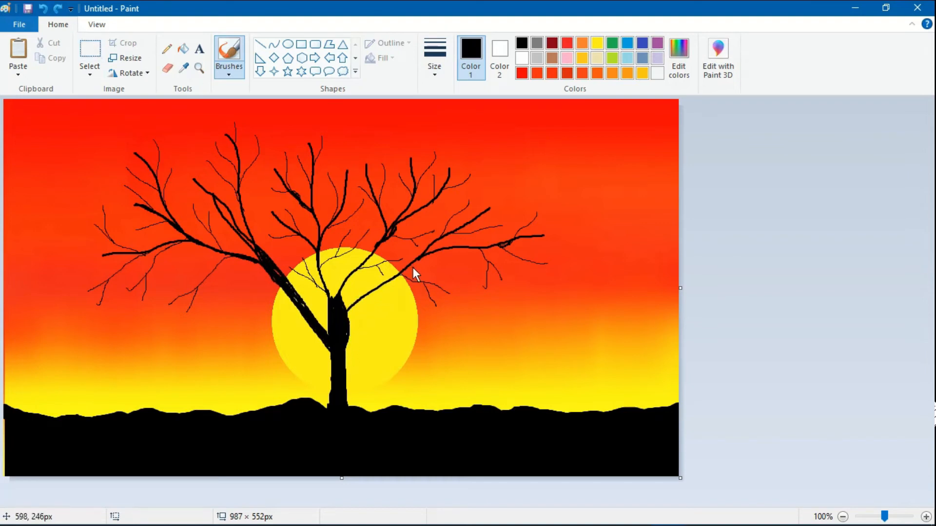
- Widen the trunk and its fork and thicken the right limb where it crosses the sun
mouse_move(333, 305)
mouse_down()
mouse_move(325, 277)
mouse_move(343, 346)
mouse_move(332, 292)
mouse_move(292, 266)
mouse_up()
drag(329, 318, 329, 352)
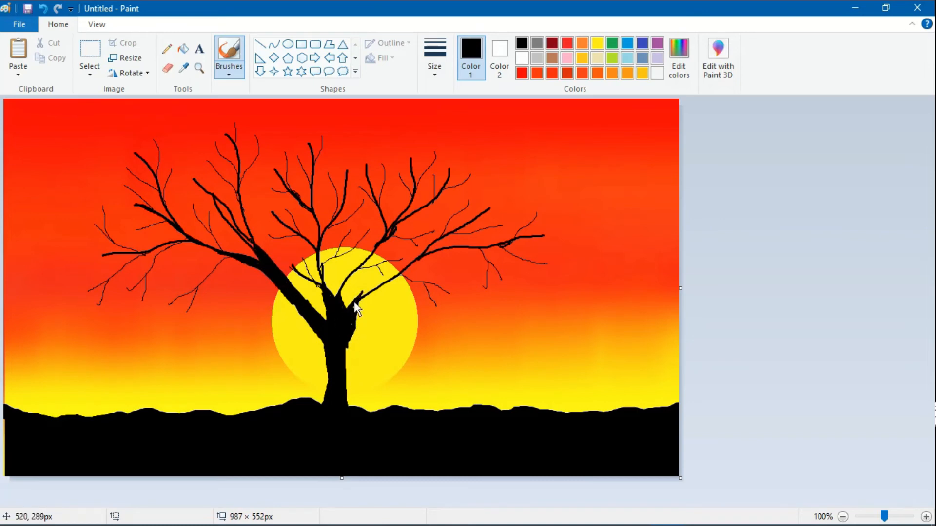
mouse_move(353, 326)
mouse_down()
mouse_move(372, 287)
mouse_move(361, 306)
mouse_move(409, 267)
mouse_up()
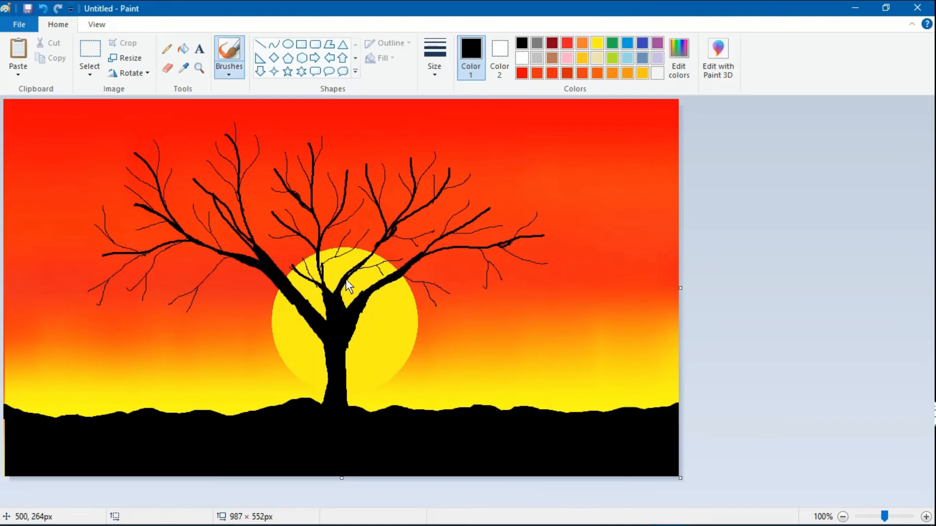
- Thicken the hanging branch under the left limb, add another drooping branch beside it, and draw more fine twigs around the left limb
click(435, 69)
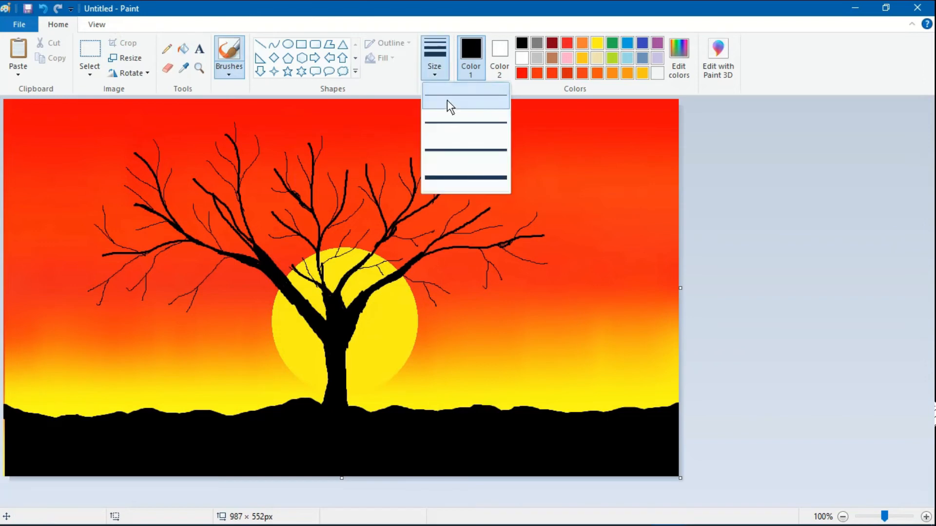
click(447, 101)
click(437, 70)
click(446, 124)
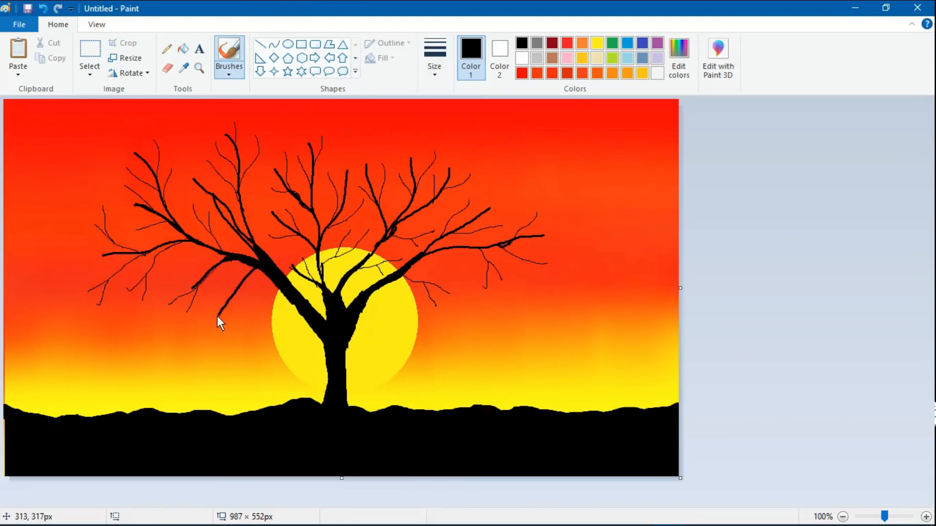
click(43, 8)
drag(208, 319, 273, 282)
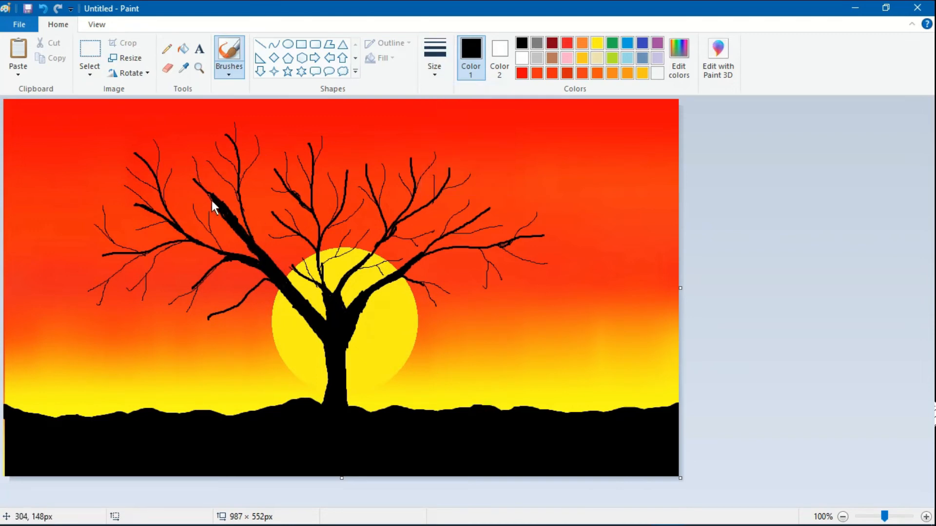
drag(198, 150, 198, 174)
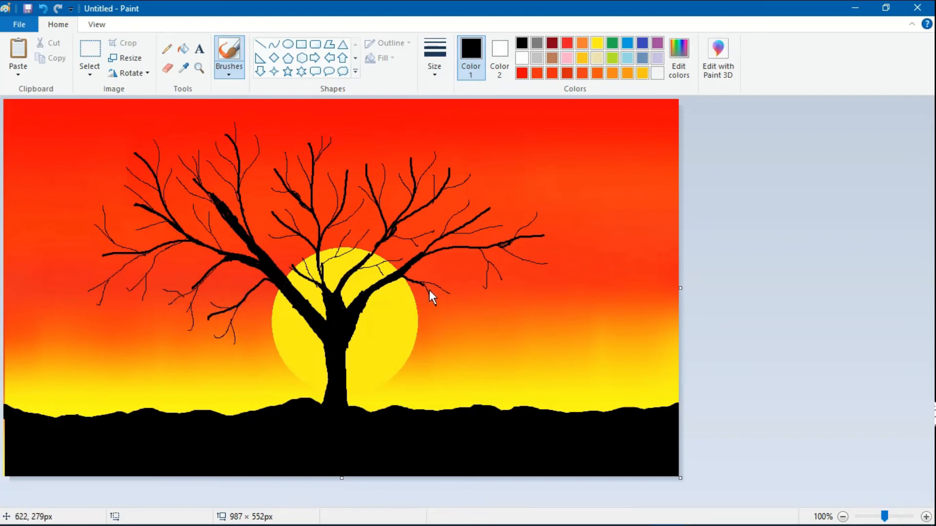
- Add fine twigs drooping below the right limb, then darken the small branches crossing the sun using the thinnest brush size
drag(427, 292, 438, 287)
click(424, 73)
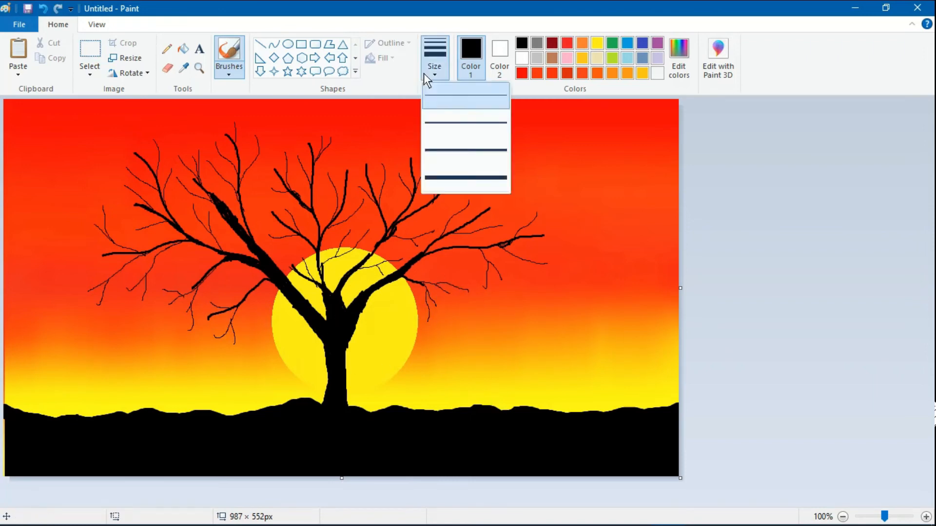
click(433, 98)
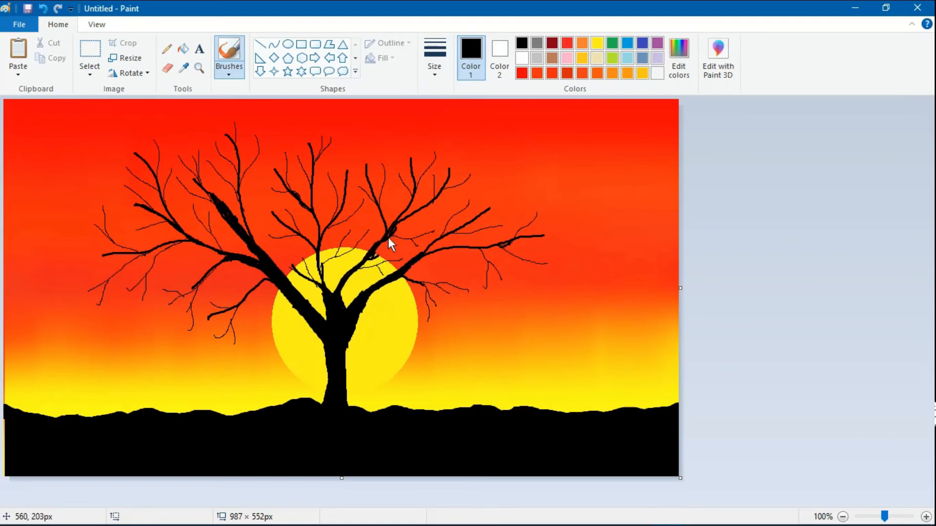
drag(372, 263, 382, 276)
- Draw the first black grass blades at the far-left edge of the ground with the Pencil and choose its thinnest size
click(167, 49)
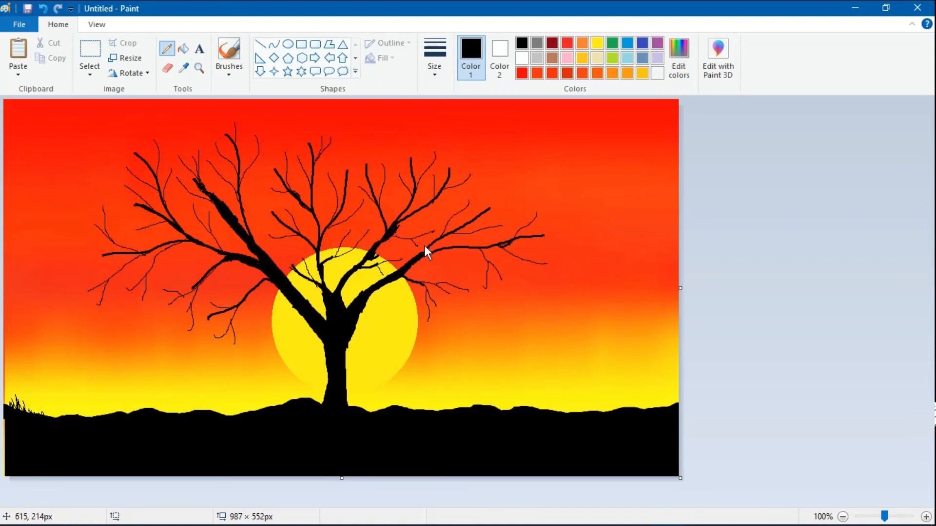
click(433, 63)
click(447, 95)
- Thicken the left limb, the central and right-hand branches, and the trunk fork with the brush at its second-thinnest size
click(228, 51)
click(434, 64)
click(455, 115)
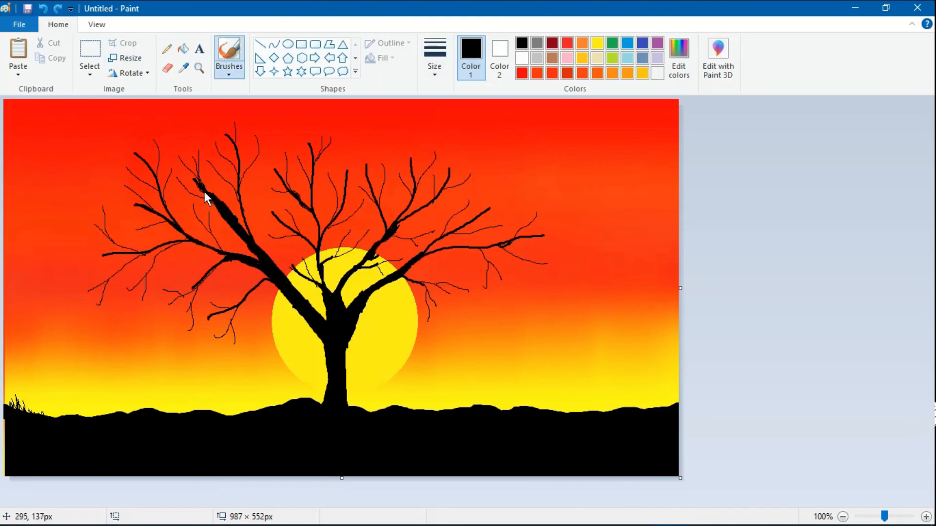
drag(204, 192, 273, 274)
drag(209, 231, 221, 253)
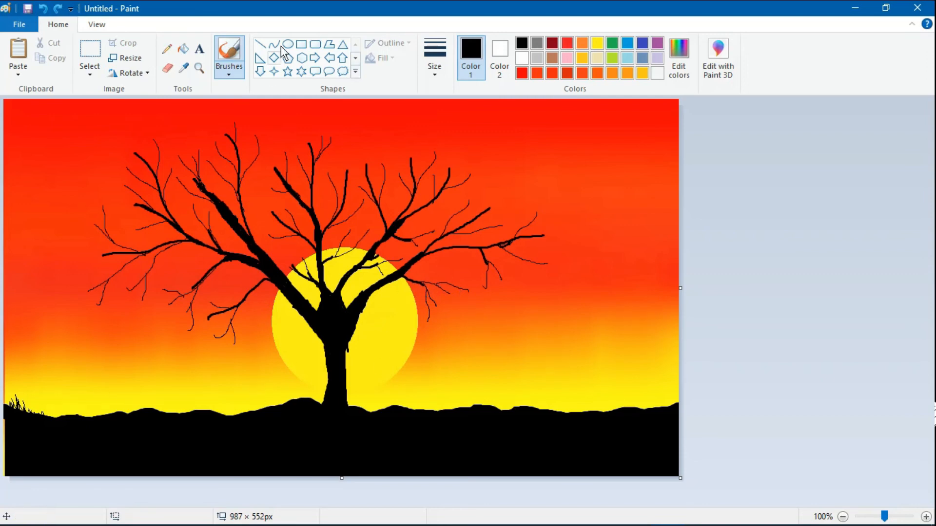
- Continue the grass along the left stretch of ground with the Pencil at its thinnest size
click(168, 50)
click(434, 58)
click(449, 95)
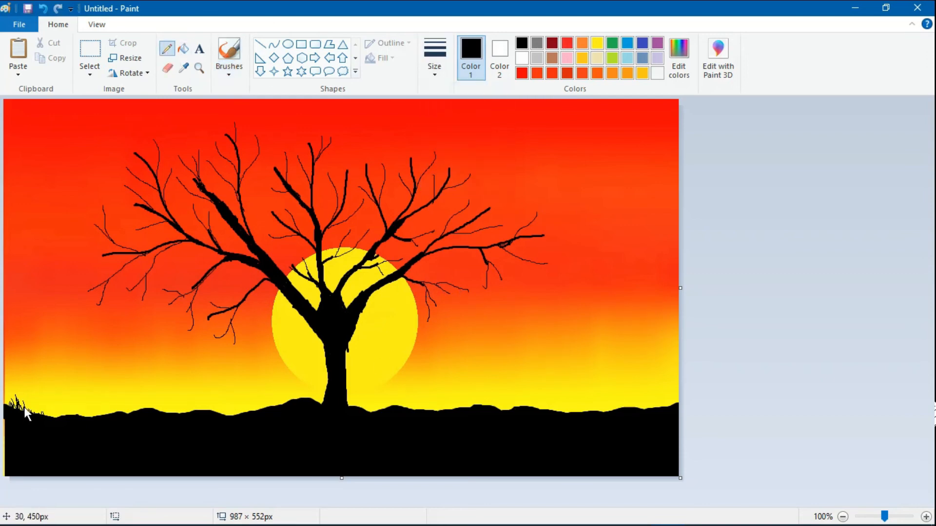
mouse_move(54, 418)
mouse_down()
mouse_move(72, 410)
mouse_move(84, 427)
mouse_move(70, 410)
mouse_move(99, 413)
mouse_up()
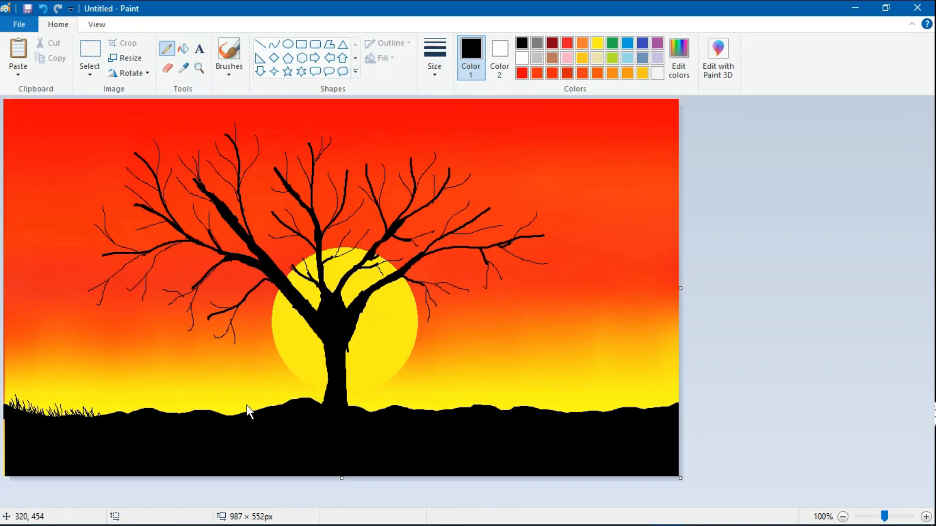
- Undo the stray brush mark beside the trunk and fill out the trunk's right edge in solid black
click(229, 52)
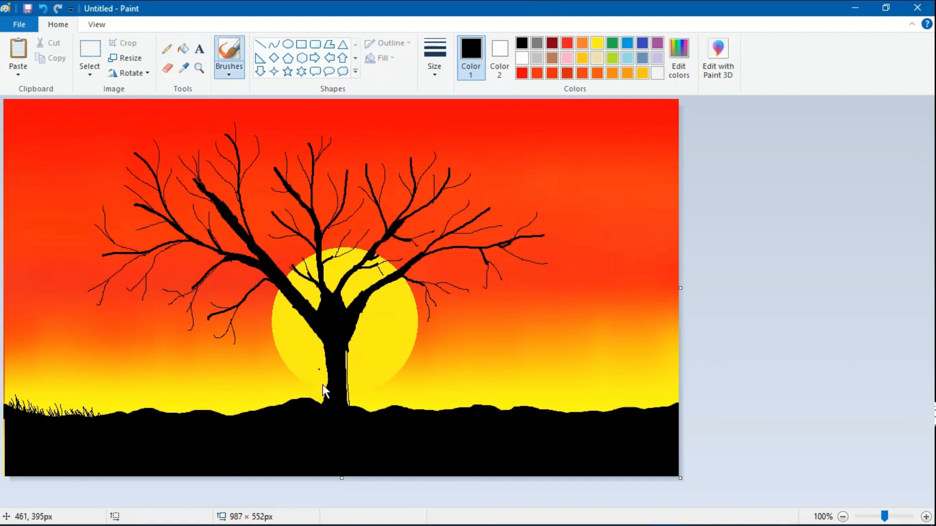
key(ctrl+z)
drag(347, 349, 337, 361)
- Extend the Pencil grass over the hills from the left stretch of ground up to the tree trunk
click(167, 49)
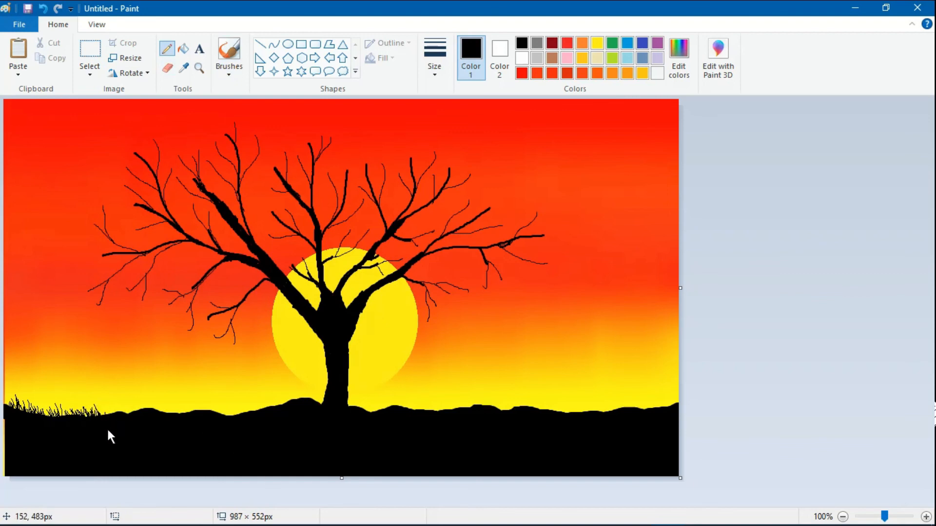
mouse_move(117, 414)
mouse_down()
mouse_move(134, 404)
mouse_move(151, 418)
mouse_move(170, 405)
mouse_up()
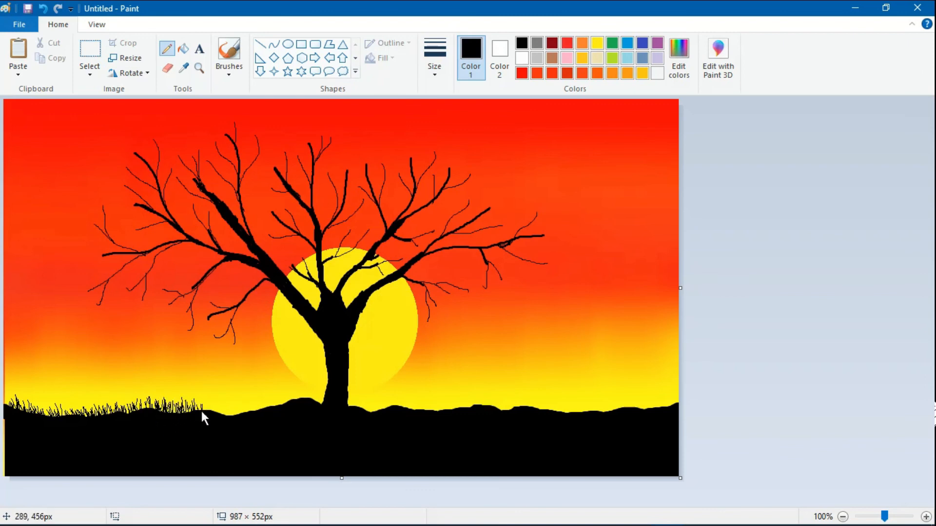
drag(209, 408, 213, 405)
drag(280, 412, 299, 395)
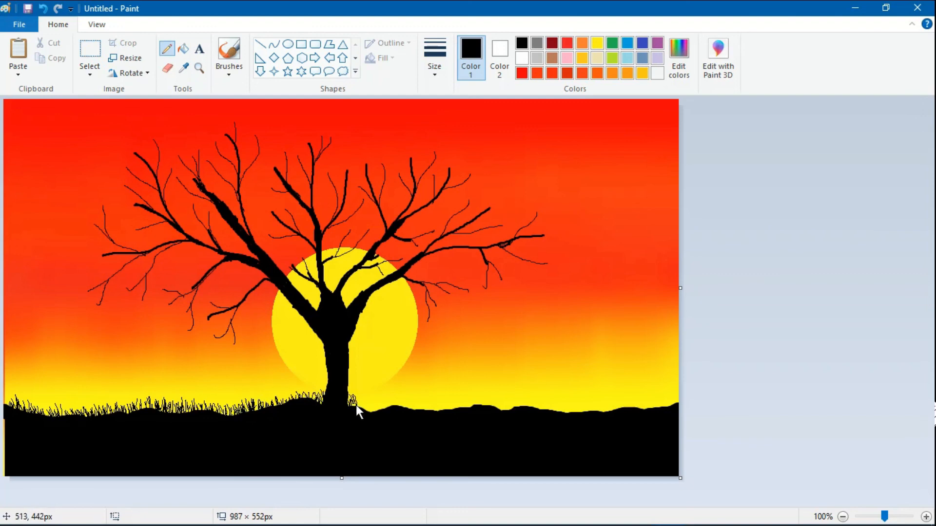
- Draw grass blades from the trunk to the canvas's right edge, undoing a bad stroke and adding taller blades partway along
drag(369, 400, 404, 410)
click(43, 8)
drag(431, 409, 453, 409)
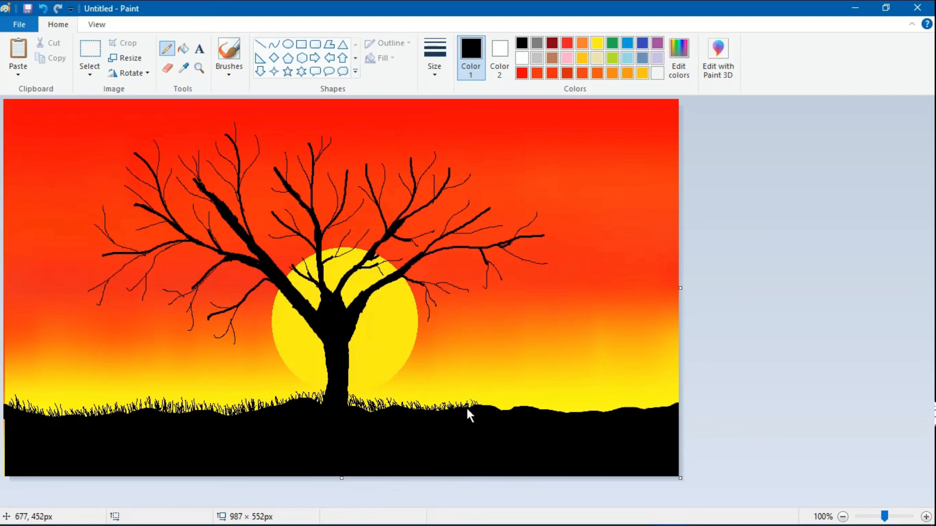
drag(484, 408, 494, 404)
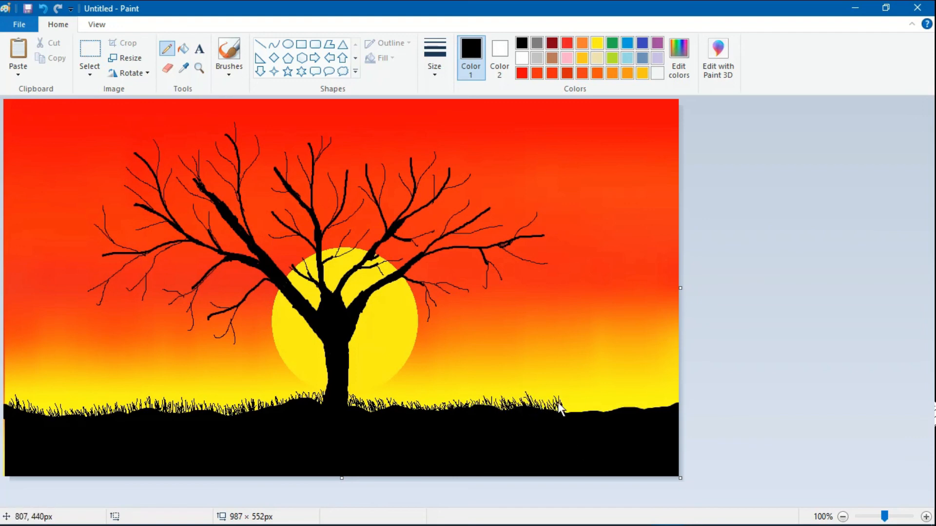
drag(566, 403, 576, 412)
drag(653, 400, 671, 404)
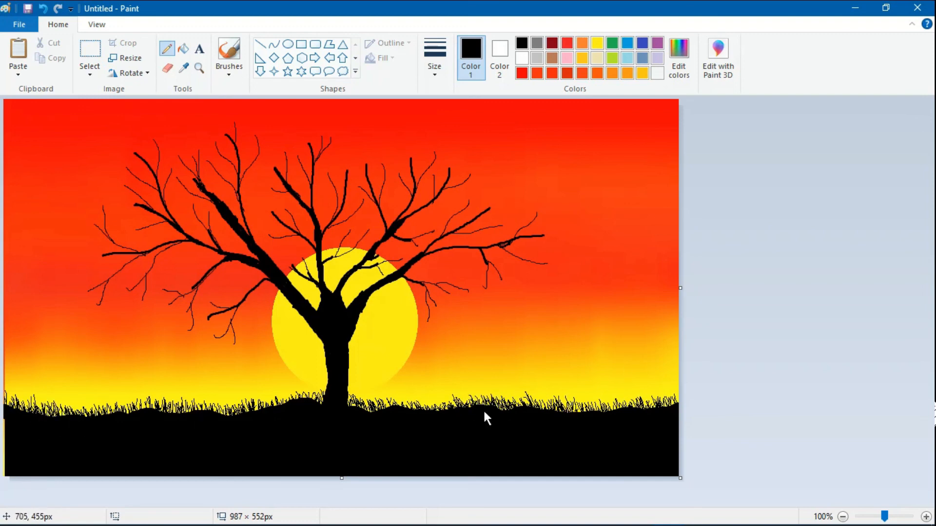
drag(482, 392, 487, 418)
- Paint four small V-shaped black birds in the sky right of the sun, undoing and redrawing a wing of the rightmost one
click(229, 55)
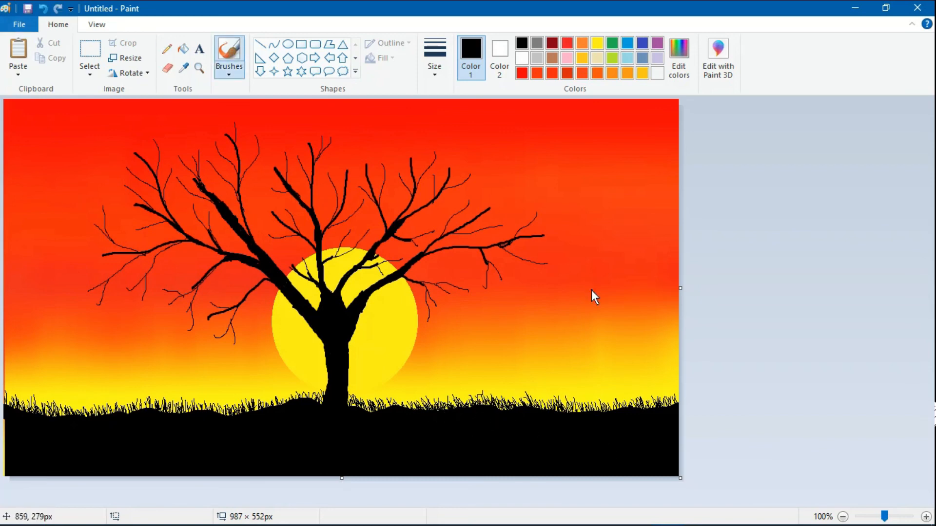
drag(475, 337, 497, 324)
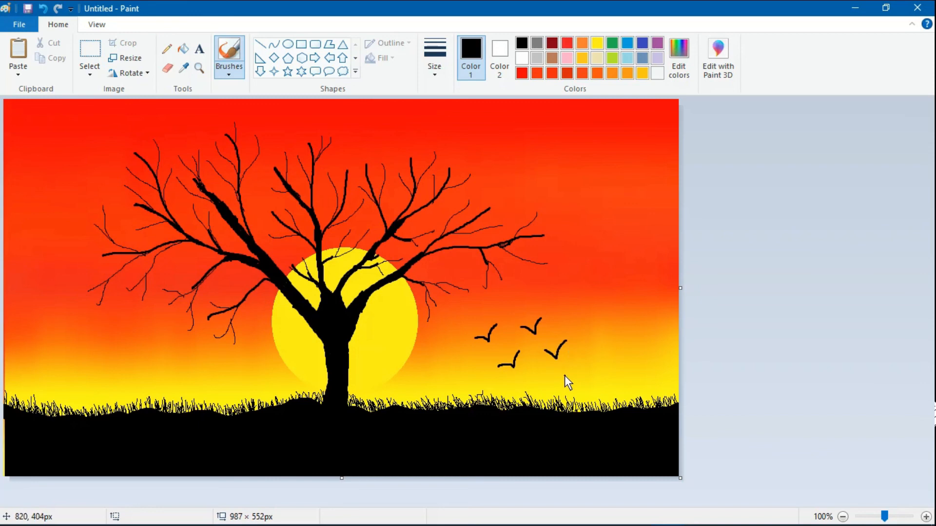
key(ctrl+z)
drag(559, 349, 566, 340)
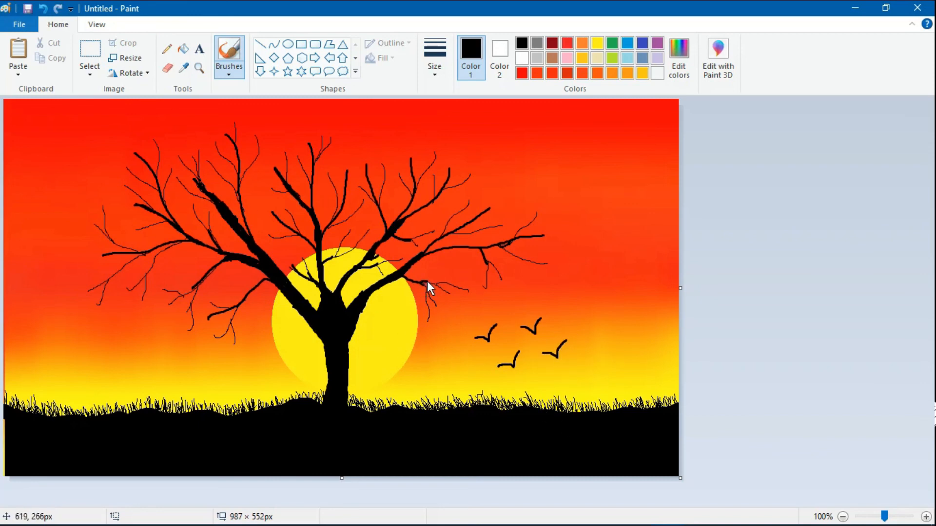